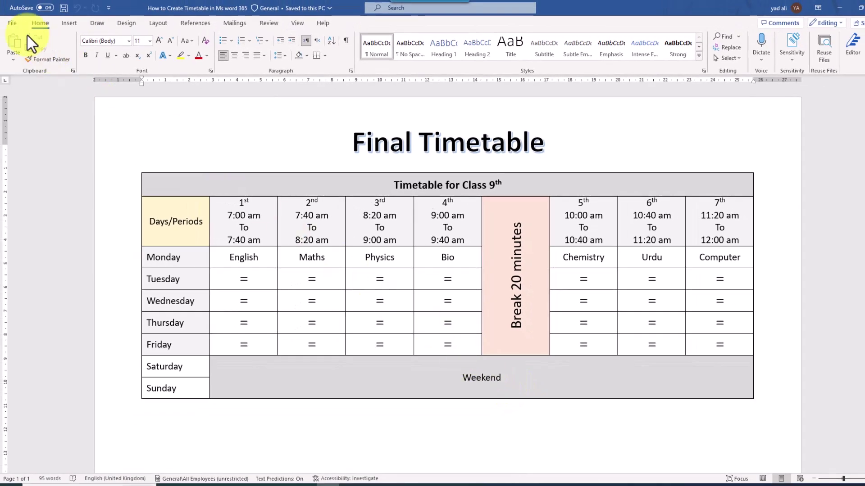
# - Create a new blank document
pyautogui.click(10, 24)
pyautogui.click(33, 68)
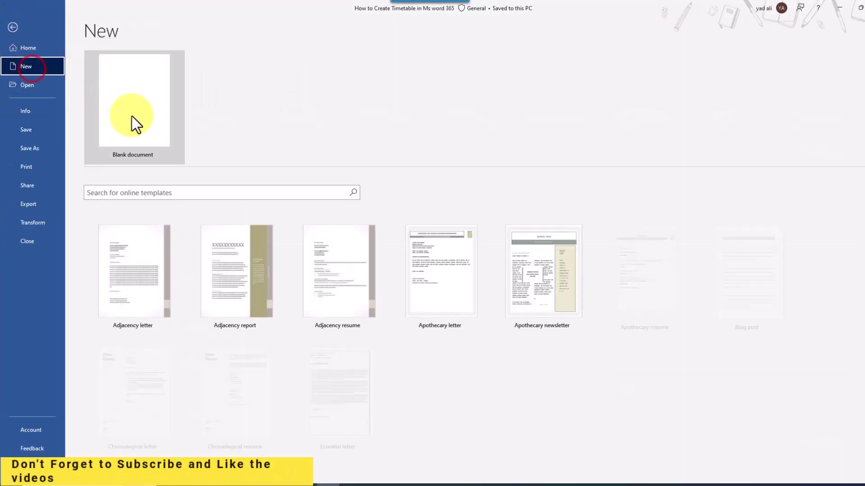
pyautogui.click(132, 116)
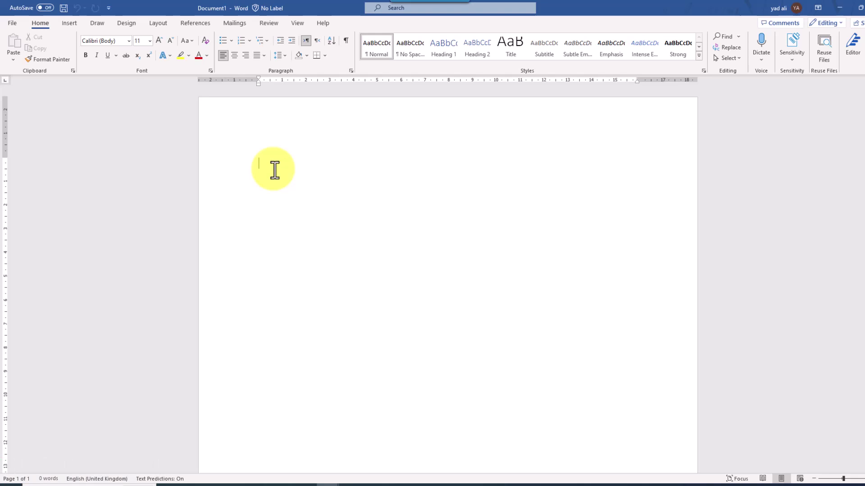
# - Set the page to landscape with 2 cm margins on every side, keeping A4 paper
pyautogui.click(161, 25)
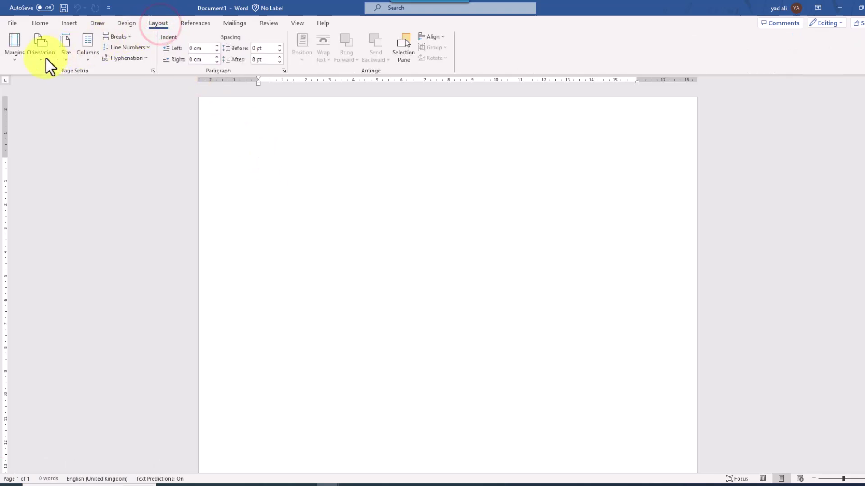
pyautogui.click(41, 59)
pyautogui.click(58, 100)
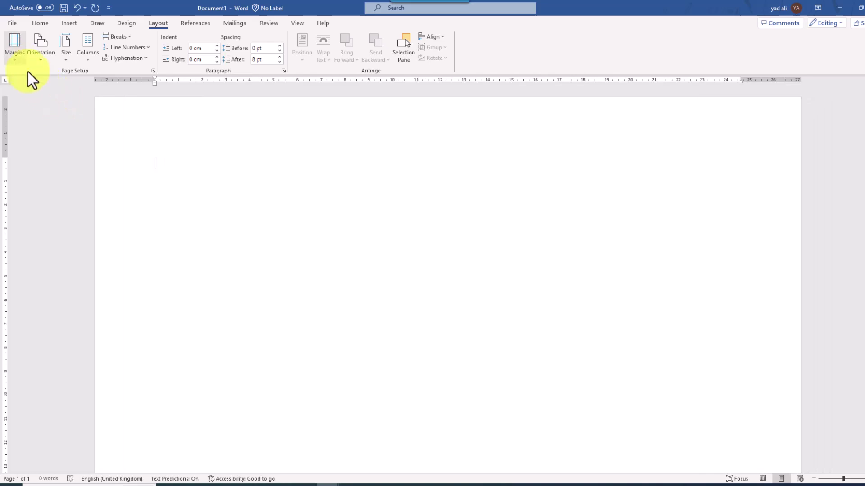
pyautogui.click(16, 60)
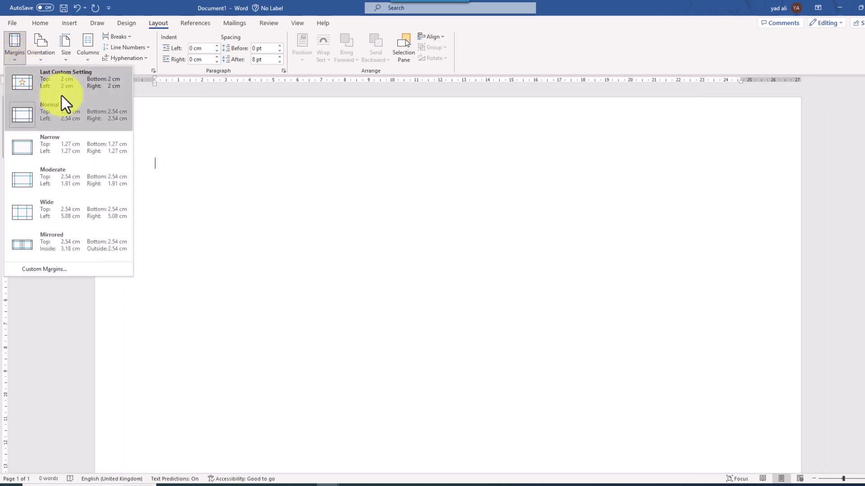
pyautogui.click(83, 81)
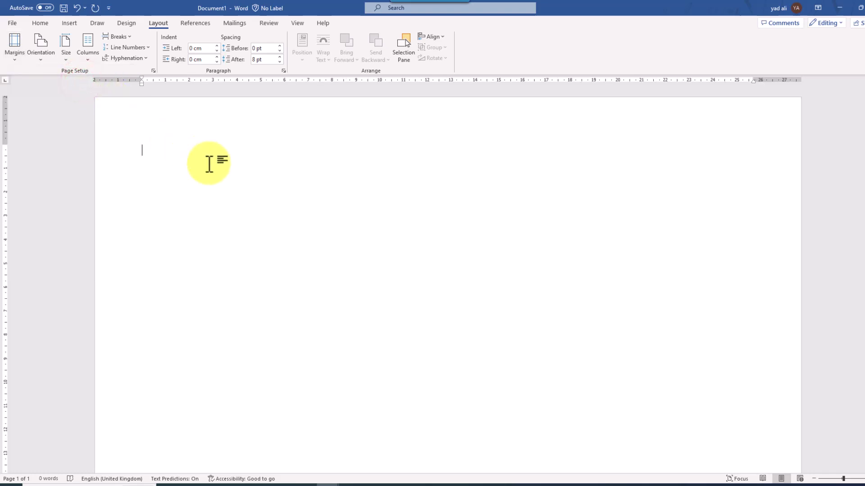
pyautogui.click(66, 63)
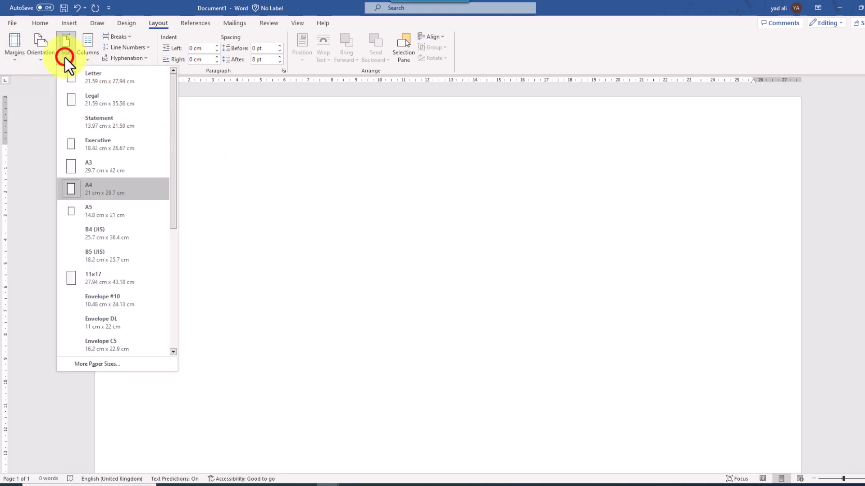
pyautogui.click(264, 189)
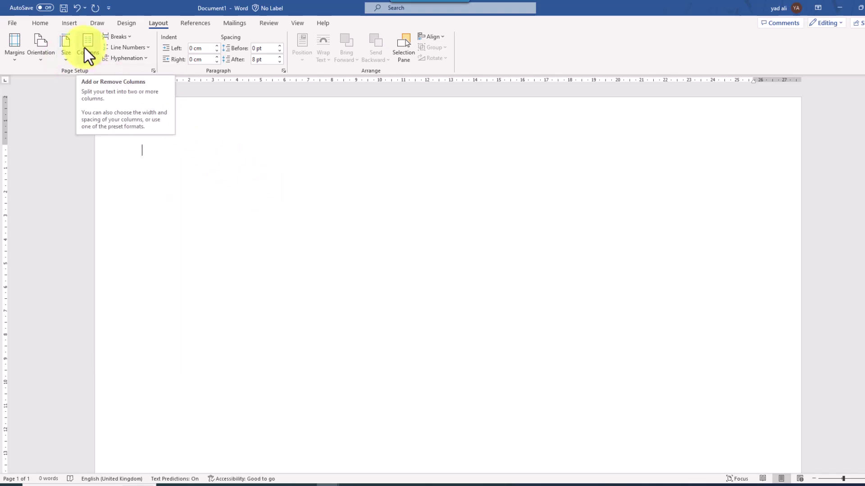
pyautogui.click(70, 22)
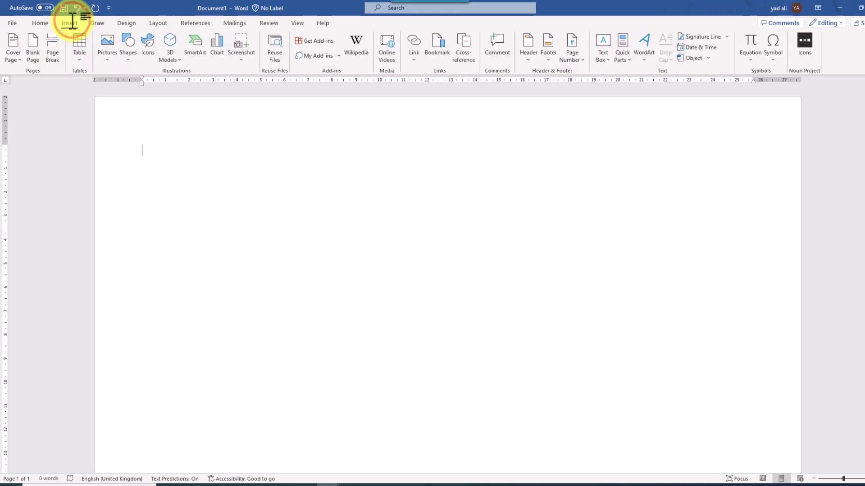
# - Insert a WordArt heading reading 'Final Timetable' and position it at the top centre
pyautogui.click(647, 60)
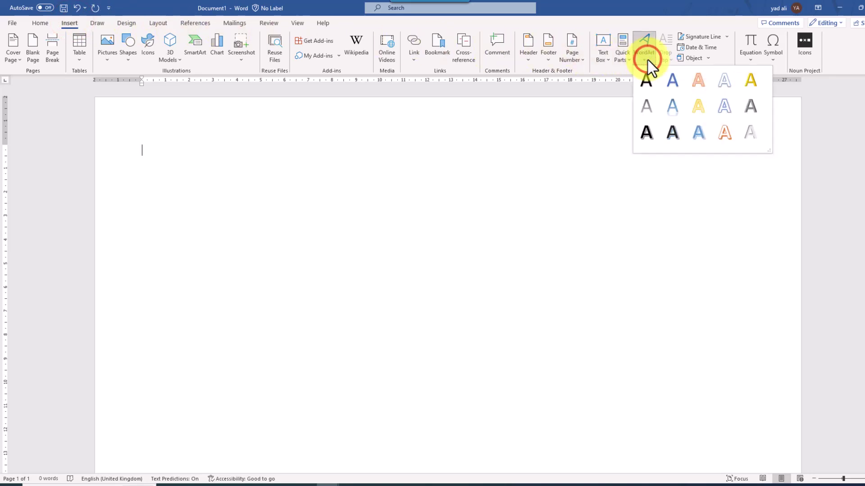
pyautogui.click(670, 134)
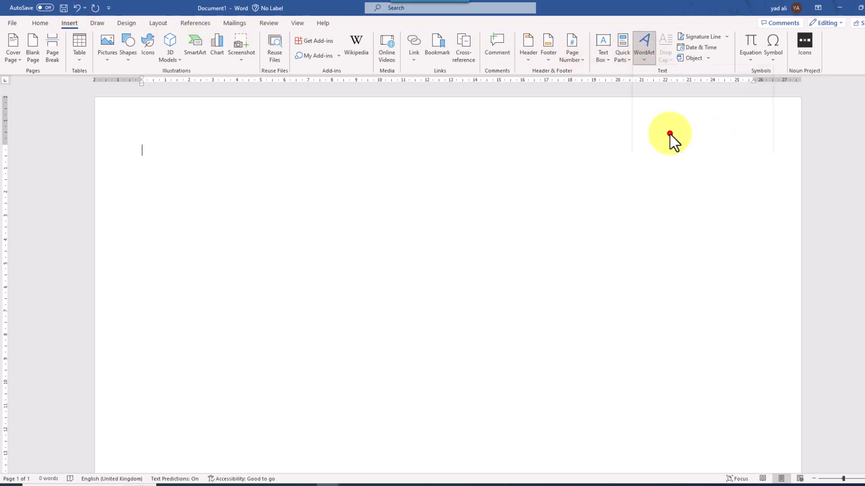
pyautogui.write('F')
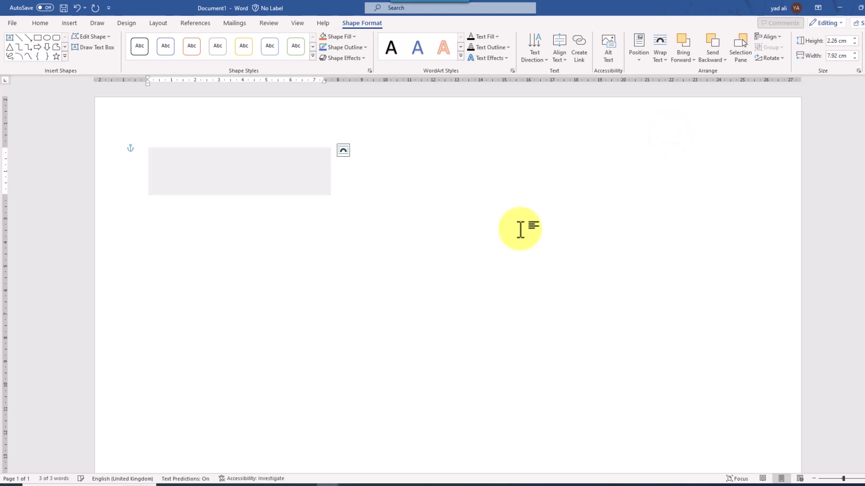
pyautogui.write('inal Ti')
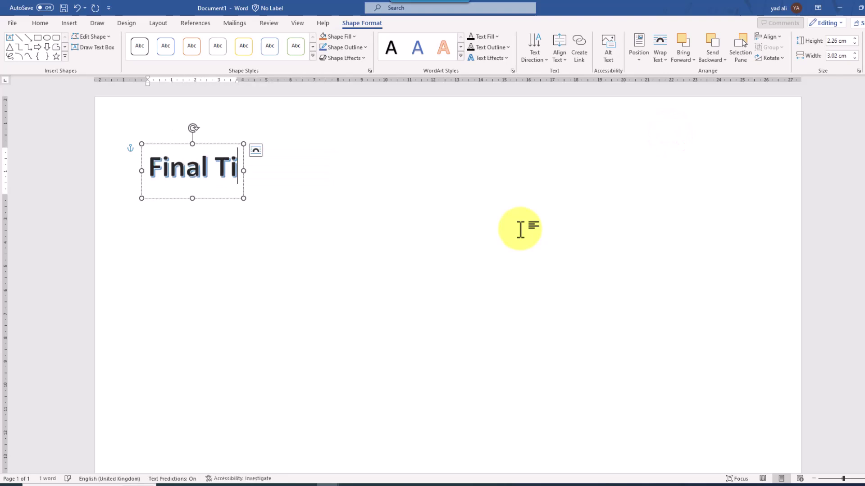
pyautogui.write('metaqble')
pyautogui.press('BackSpace')
pyautogui.press('BackSpace')
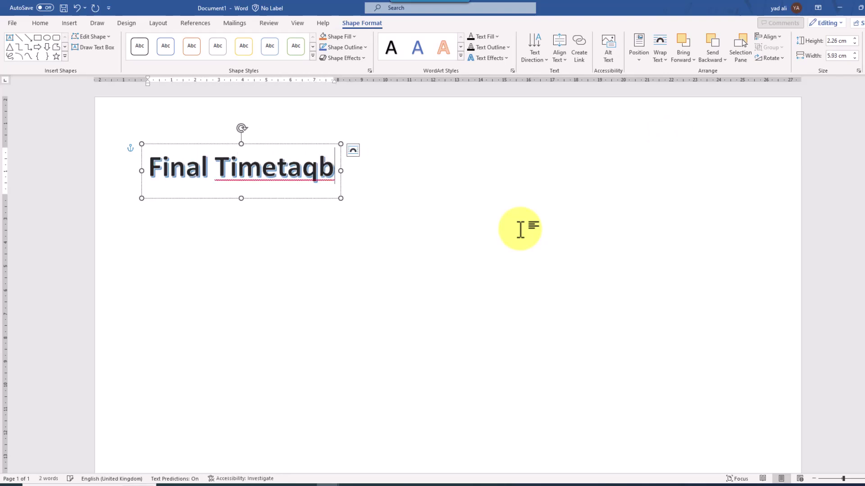
pyautogui.press('BackSpace')
pyautogui.press('BackSpace')
pyautogui.write('ble')
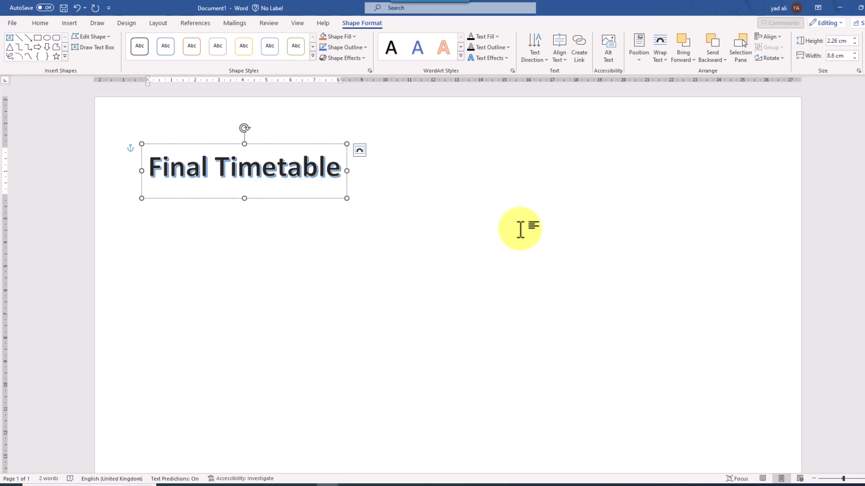
pyautogui.moveTo(321, 146)
pyautogui.mouseDown()
pyautogui.moveTo(525, 132)
pyautogui.moveTo(527, 121)
pyautogui.mouseUp()
pyautogui.click(456, 147)
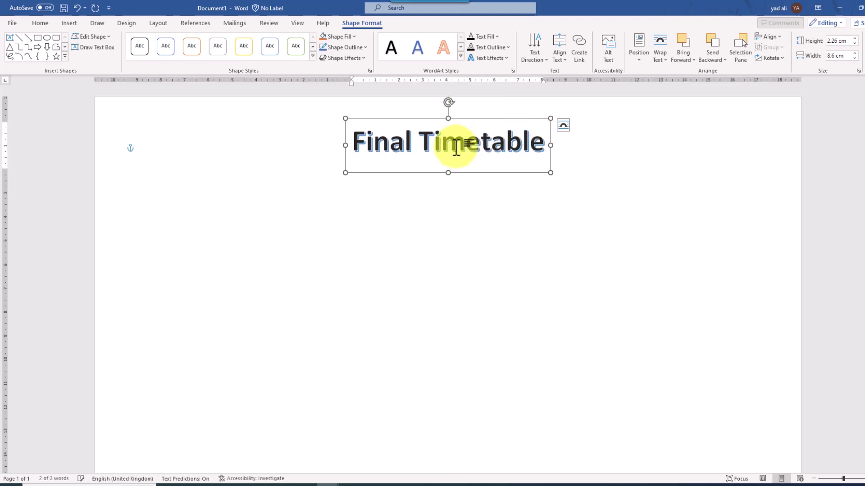
pyautogui.click(248, 219)
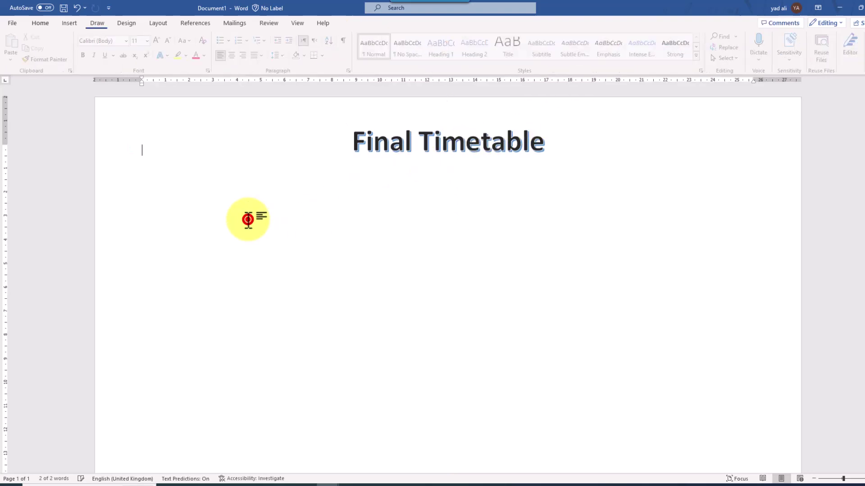
# - Insert a table of 9 columns and 9 rows below the WordArt heading
pyautogui.click(179, 202)
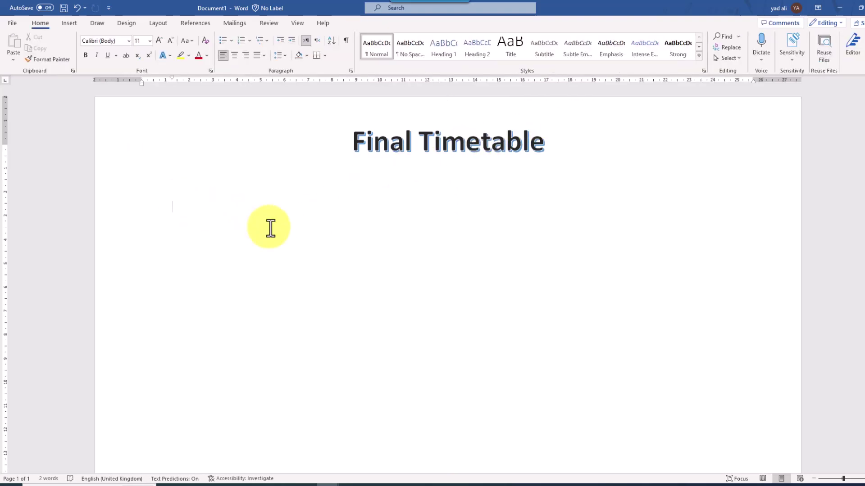
pyautogui.click(69, 24)
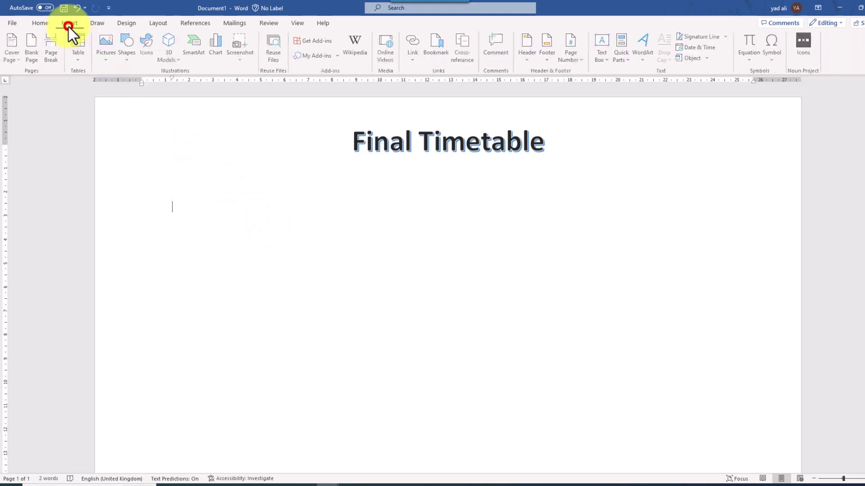
pyautogui.click(83, 62)
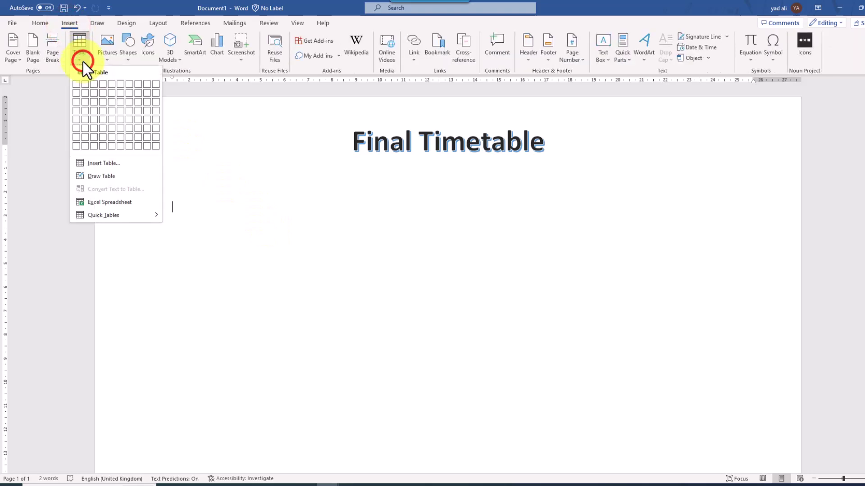
pyautogui.click(100, 163)
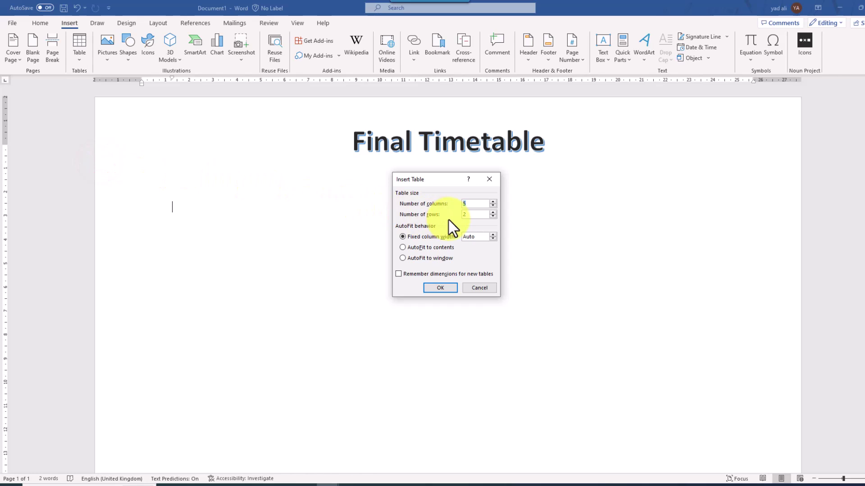
pyautogui.write('9')
pyautogui.doubleClick(463, 214)
pyautogui.write('9')
pyautogui.click(441, 288)
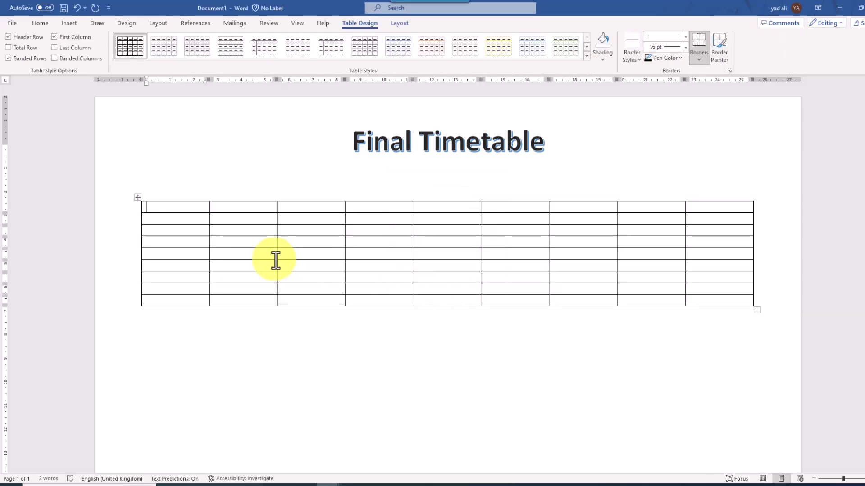
# - Merge the table's first row into one cell and start typing 'Timetable for Class' there
pyautogui.moveTo(194, 208); pyautogui.dragTo(696, 208)
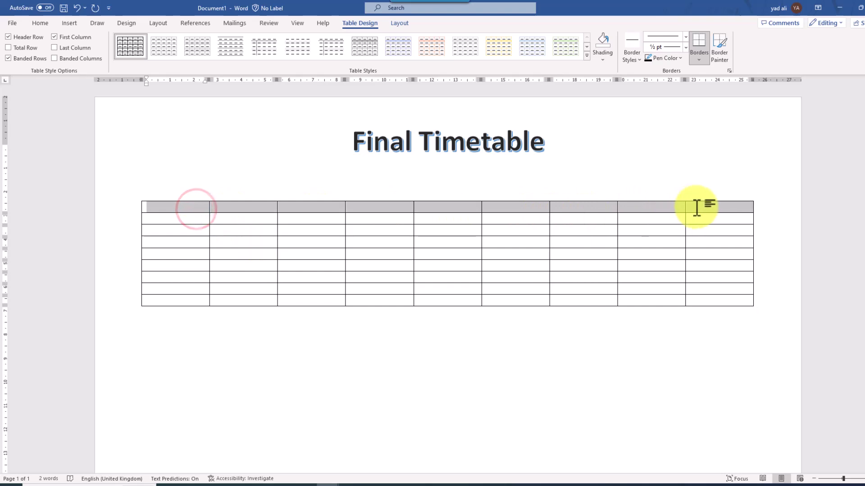
pyautogui.rightClick(429, 209)
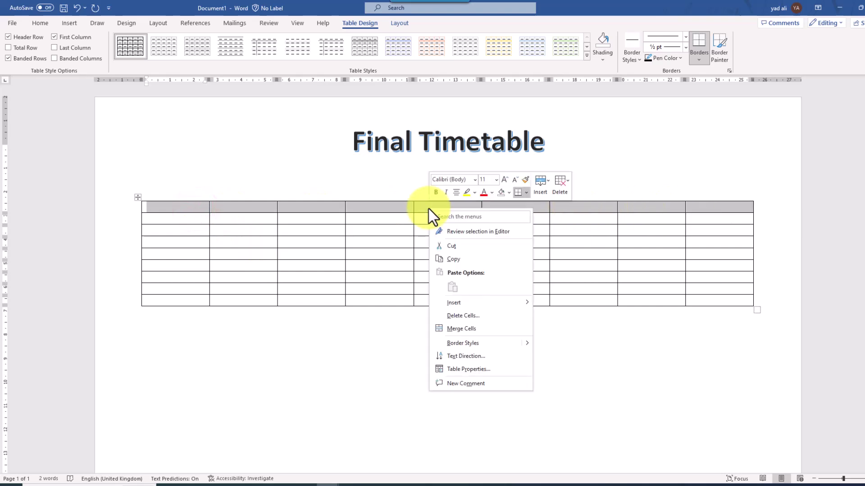
pyautogui.click(463, 328)
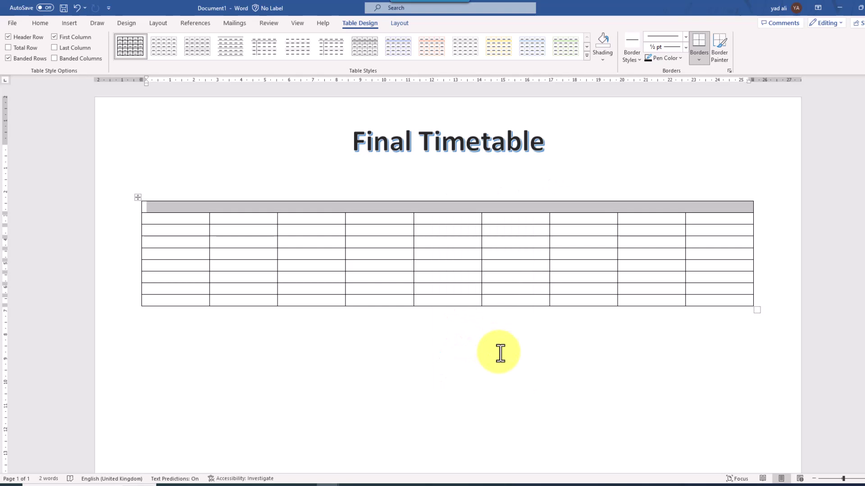
pyautogui.write('Timetable f')
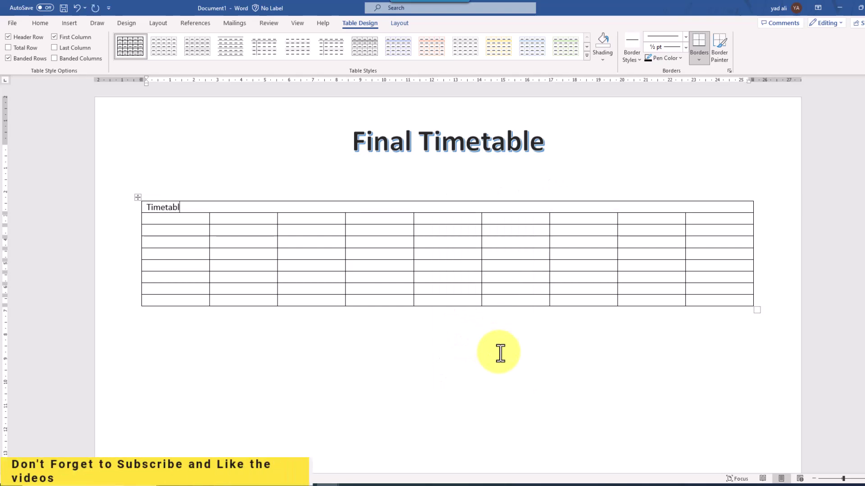
pyautogui.write('or')
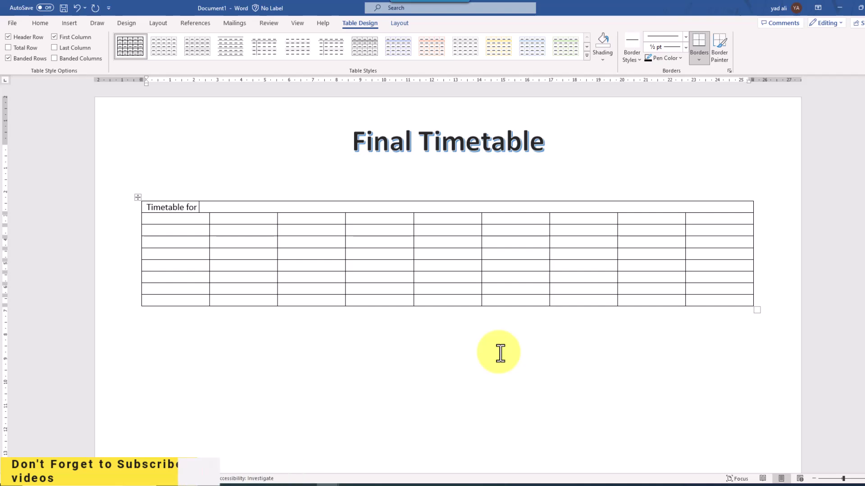
pyautogui.write(' Class 9th')
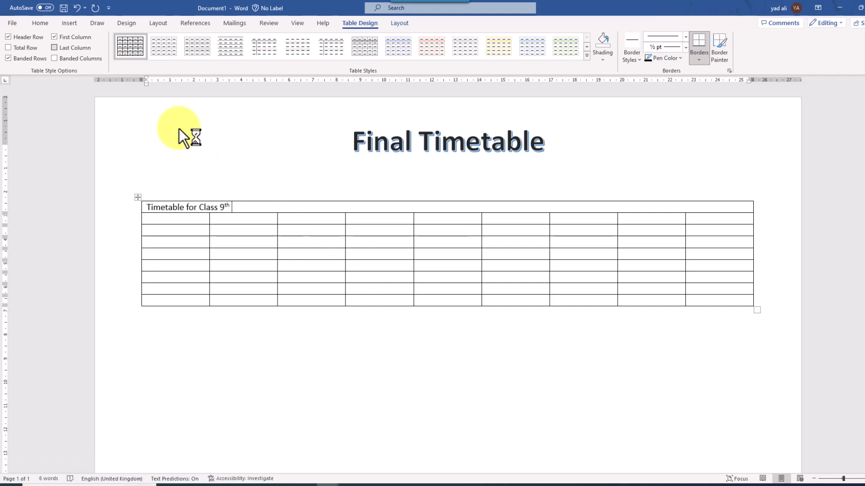
# - Make the header text centred, 14 pt and bold
pyautogui.click(31, 25)
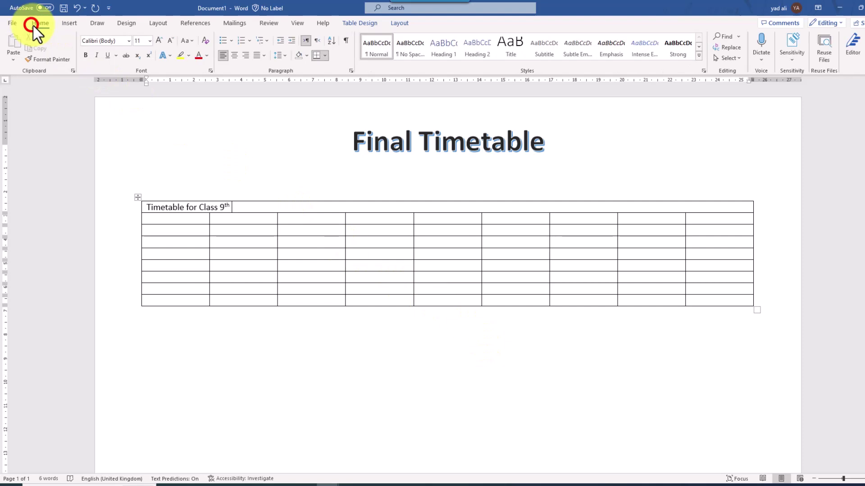
pyautogui.click(234, 55)
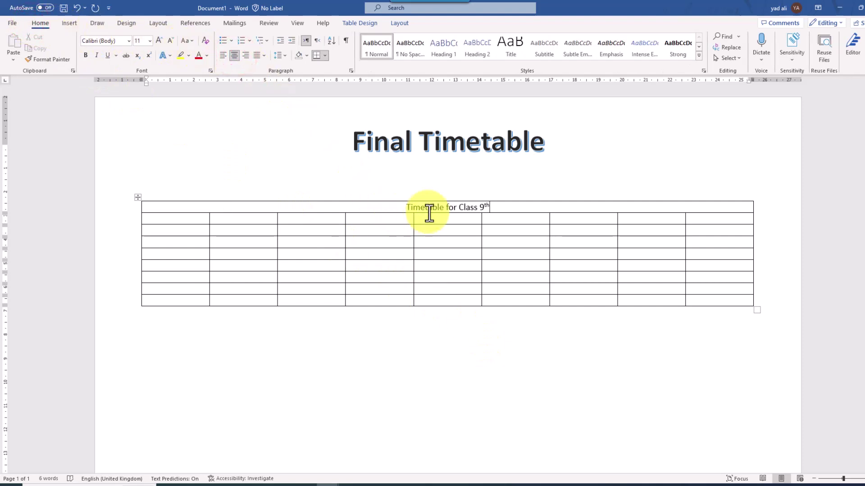
pyautogui.moveTo(490, 206); pyautogui.dragTo(404, 207)
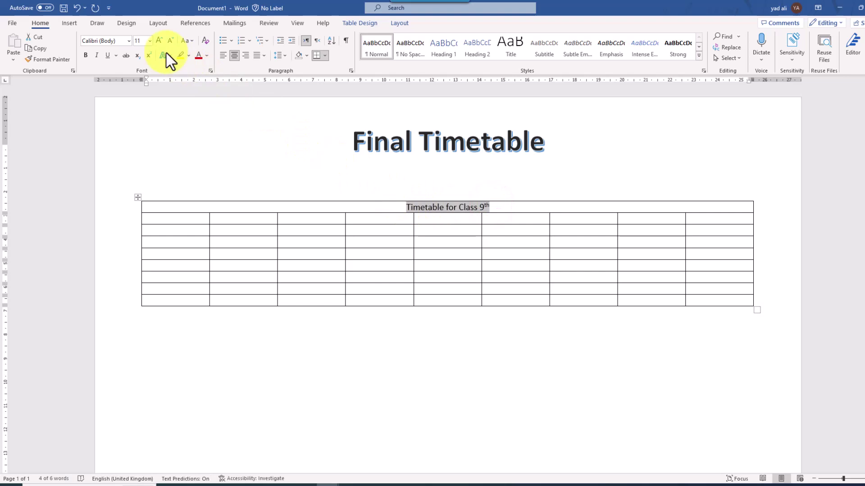
pyautogui.click(150, 41)
pyautogui.click(141, 106)
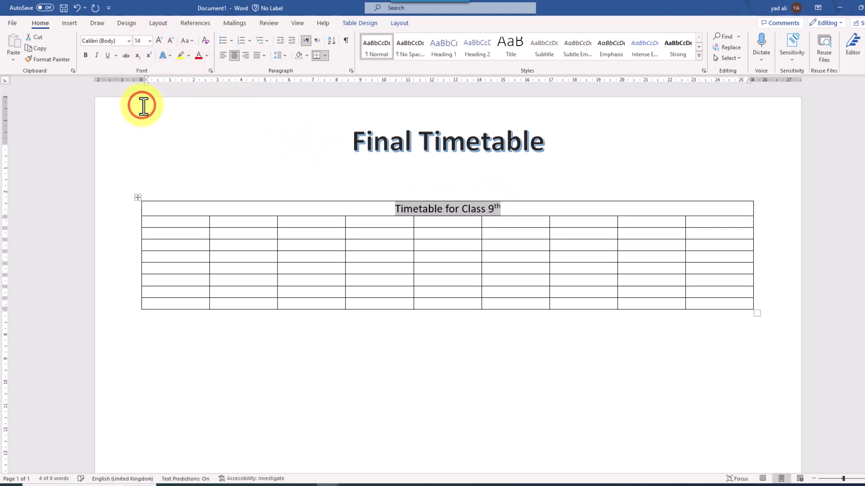
pyautogui.click(86, 55)
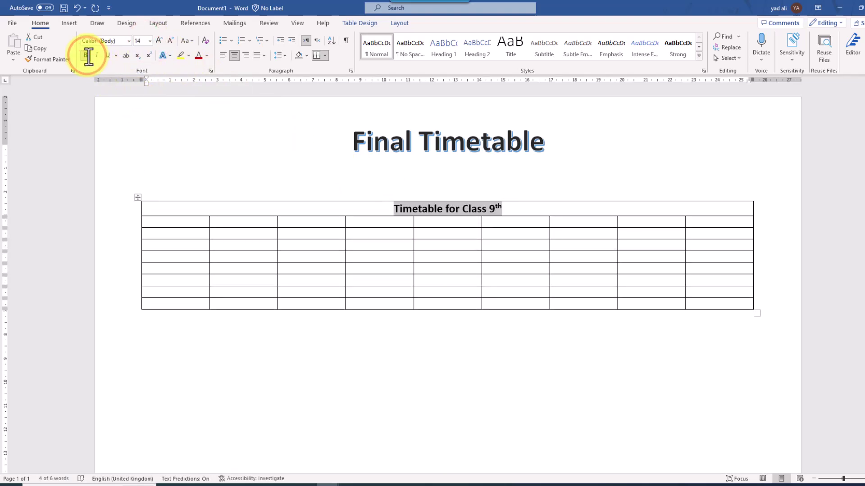
# - Make the header row taller and centre its text vertically
pyautogui.moveTo(378, 216); pyautogui.dragTo(380, 234)
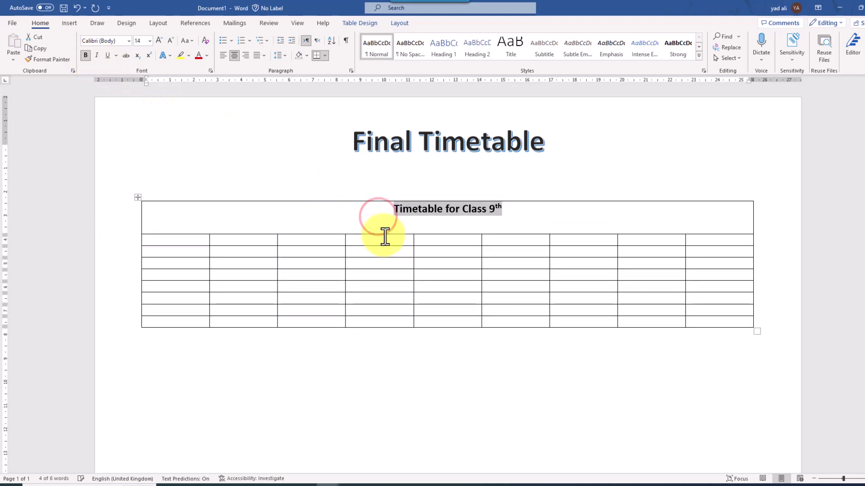
pyautogui.click(137, 198)
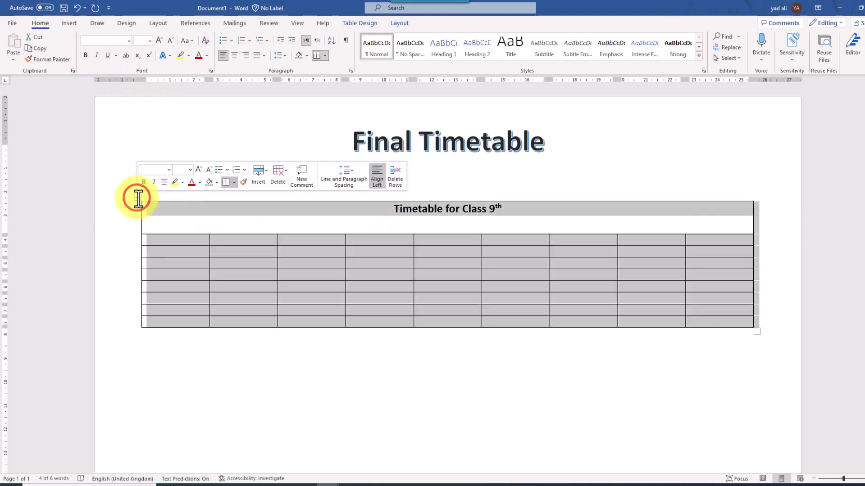
pyautogui.click(400, 24)
pyautogui.click(481, 47)
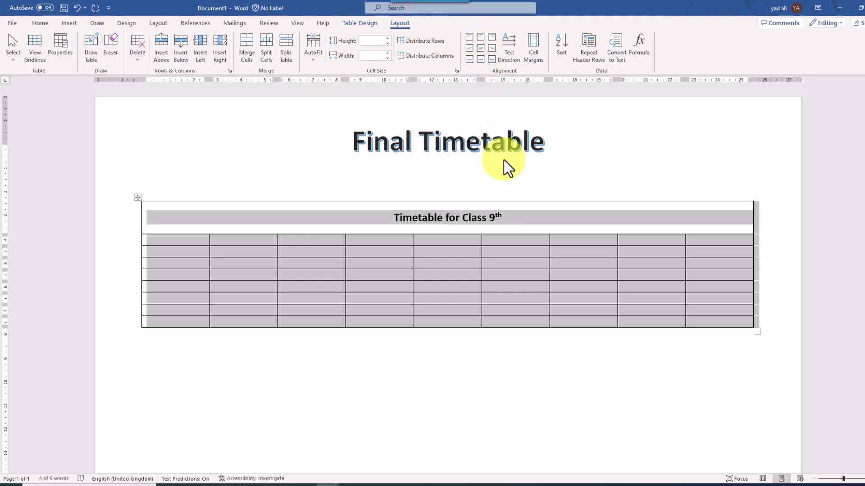
pyautogui.click(515, 217)
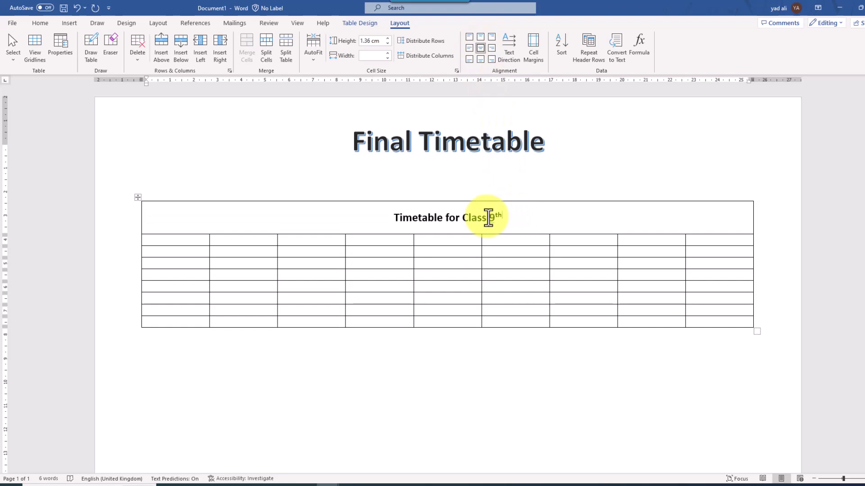
pyautogui.click(388, 217)
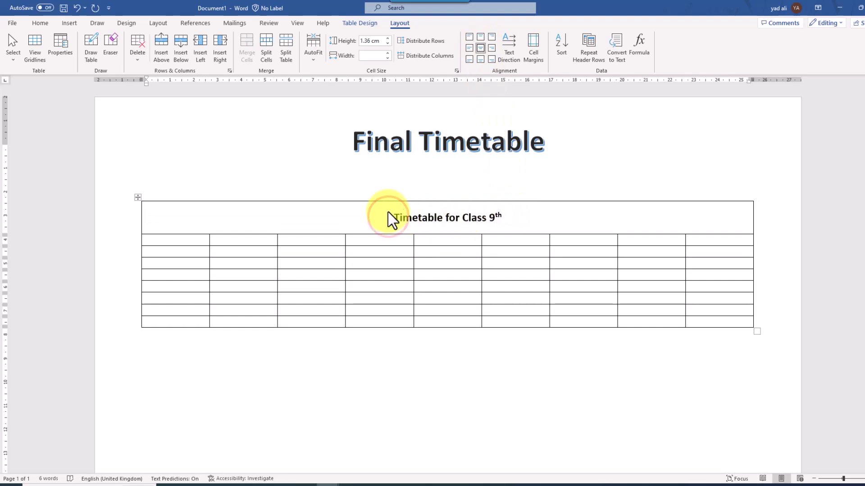
# - Shade the header row light grey
pyautogui.click(369, 23)
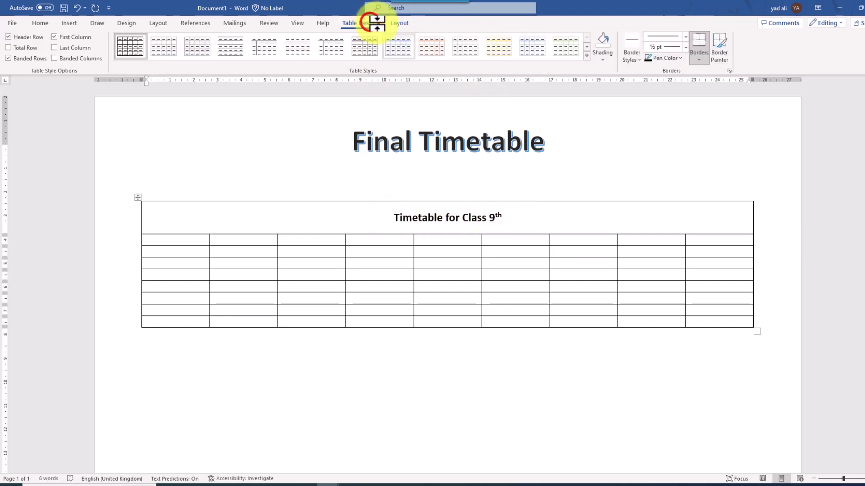
pyautogui.click(596, 60)
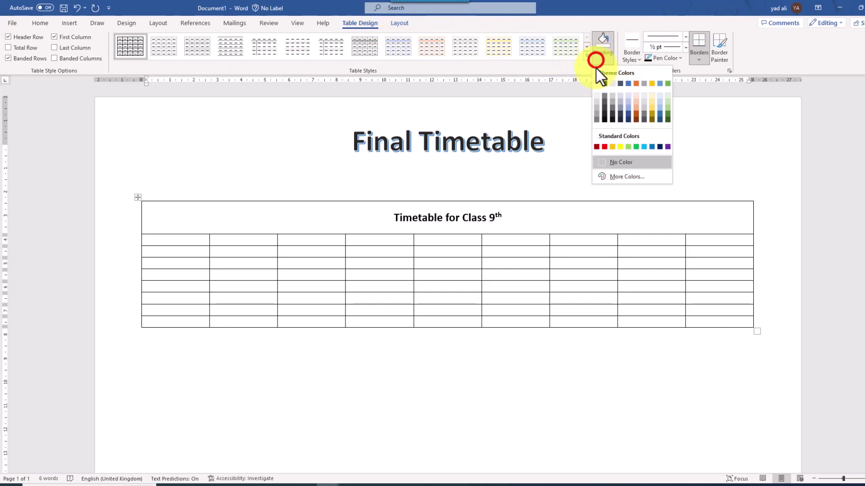
pyautogui.click(596, 101)
pyautogui.click(518, 224)
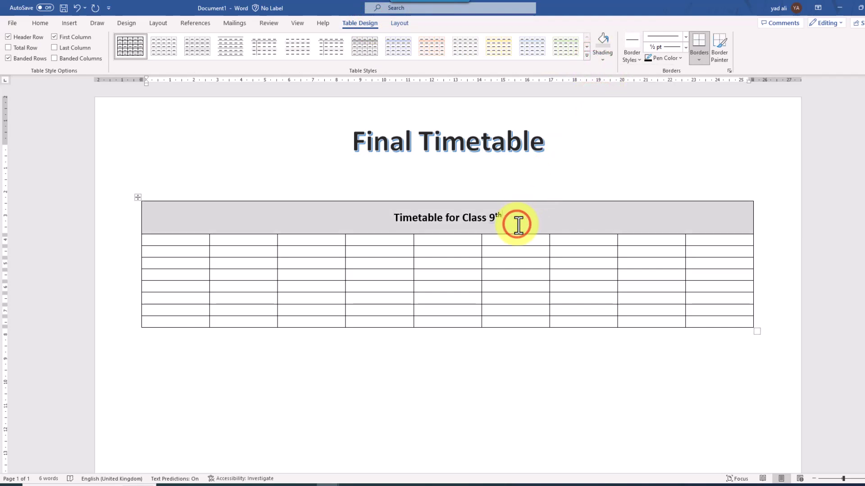
pyautogui.click(185, 240)
# - Enlarge the second row and enter 'Days/Periods', correcting its spelling
pyautogui.moveTo(241, 246); pyautogui.dragTo(244, 275)
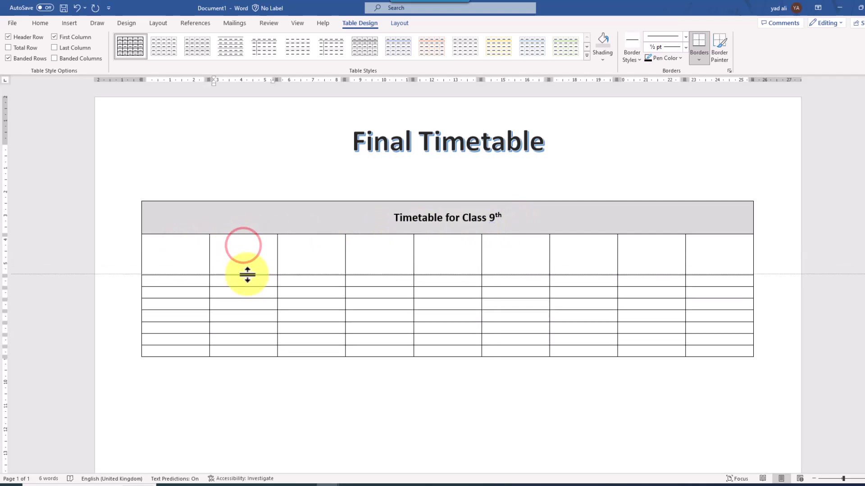
pyautogui.click(175, 255)
pyautogui.write('Days/Perieods')
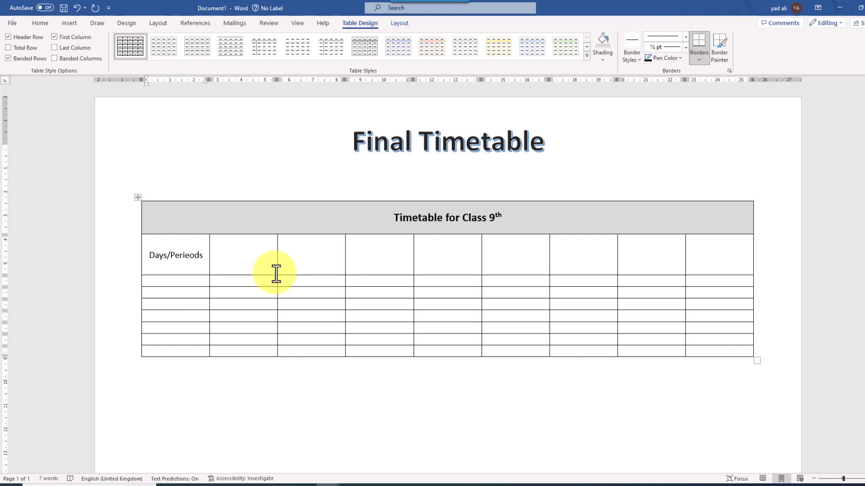
pyautogui.rightClick(185, 255)
pyautogui.click(229, 270)
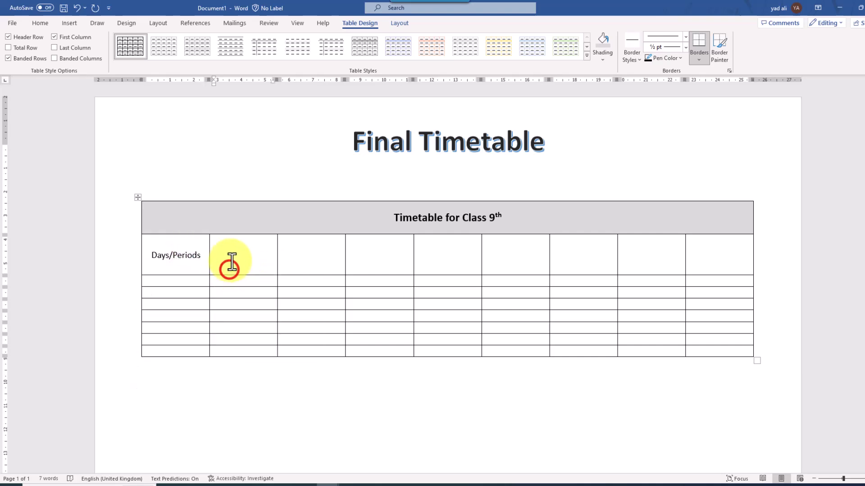
pyautogui.click(191, 283)
# - Fill the first column with Monday through Sunday using AutoComplete
pyautogui.write('Monds')
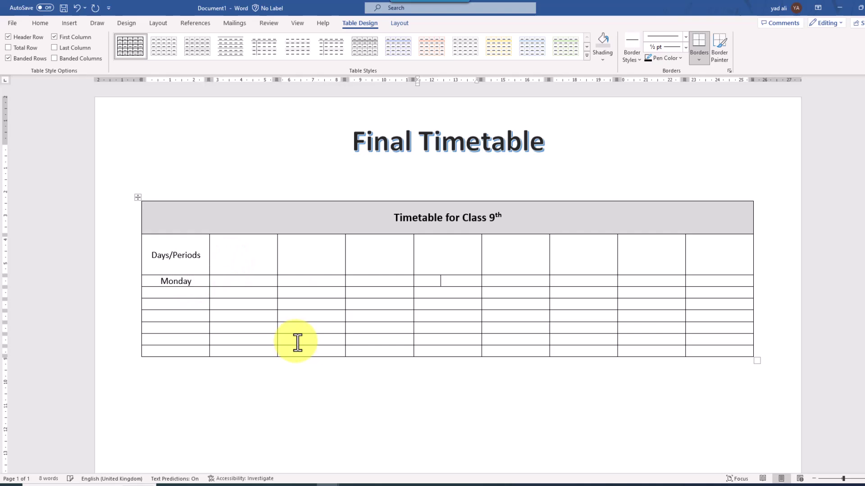
pyautogui.write('ues')
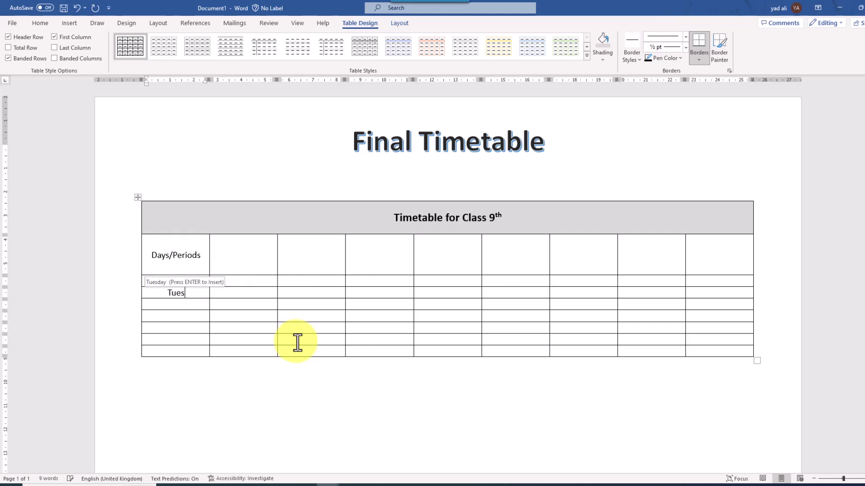
pyautogui.press('Return')
pyautogui.write('Wedn')
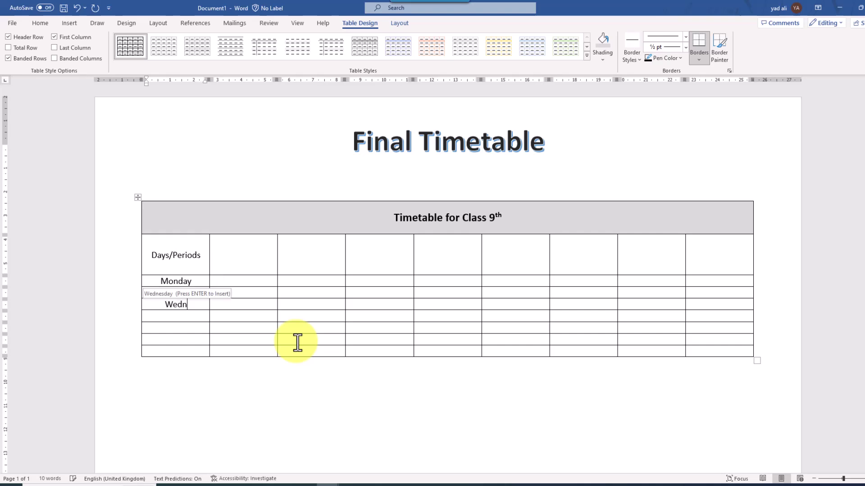
pyautogui.press('Return')
pyautogui.write('hurs')
pyautogui.press('Return')
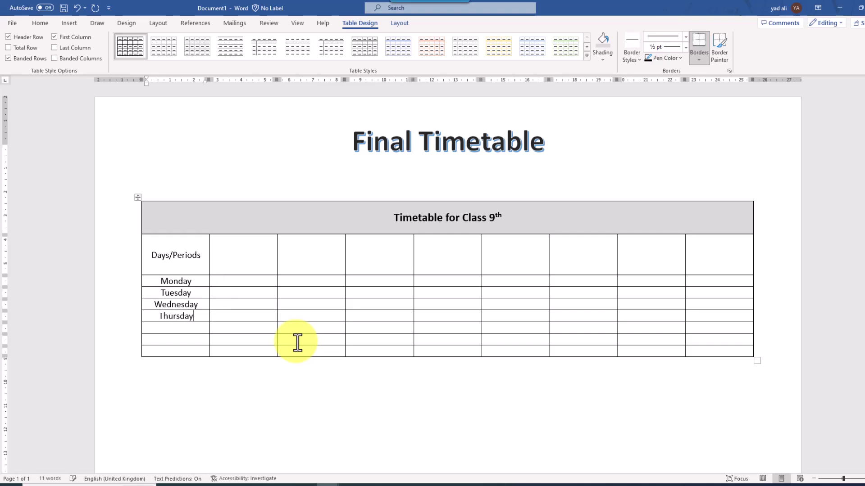
pyautogui.write('Frid')
pyautogui.press('Return')
pyautogui.press('BackSpace')
pyautogui.press('BackSpace')
pyautogui.write('ur')
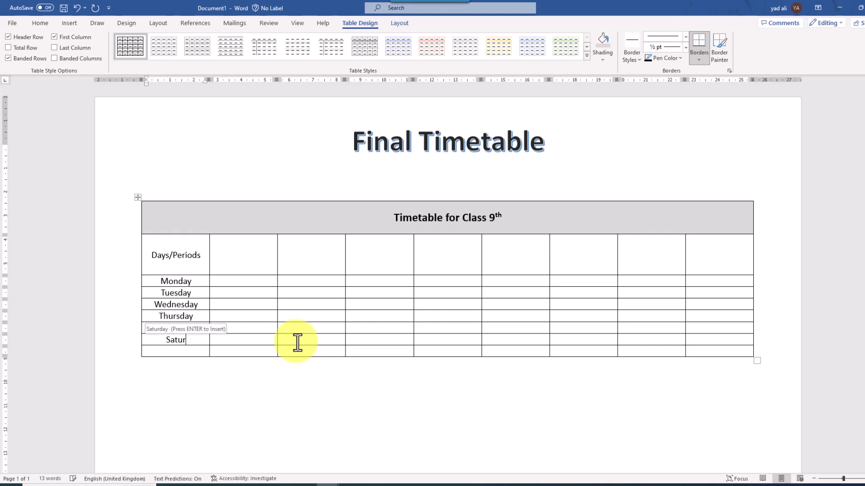
pyautogui.press('Return')
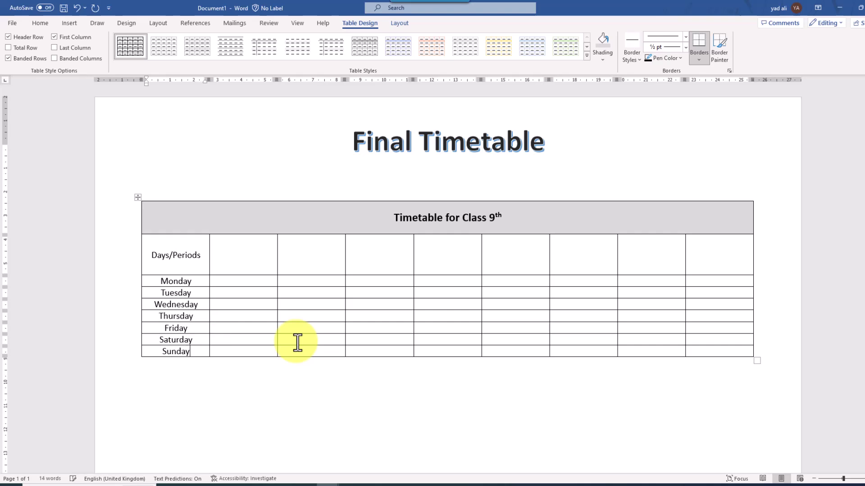
pyautogui.moveTo(201, 281); pyautogui.dragTo(194, 353)
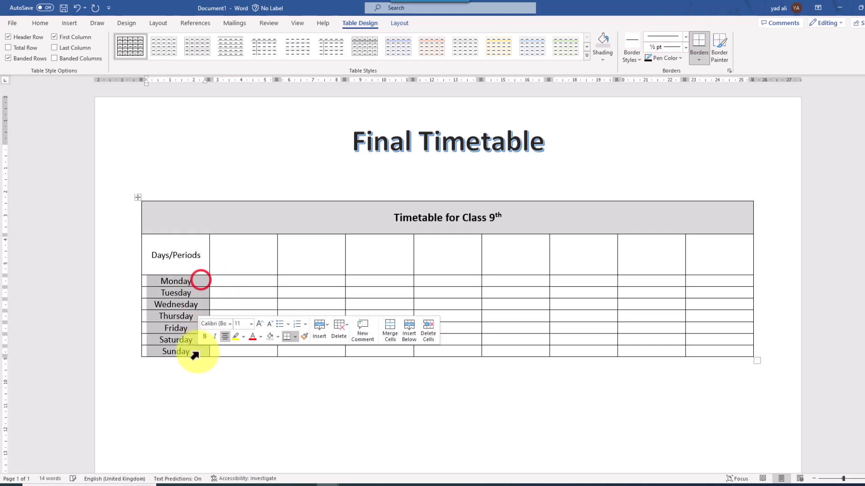
# - Left-align the day names and set the Monday–Sunday rows to 1 cm high
pyautogui.click(42, 23)
pyautogui.click(222, 55)
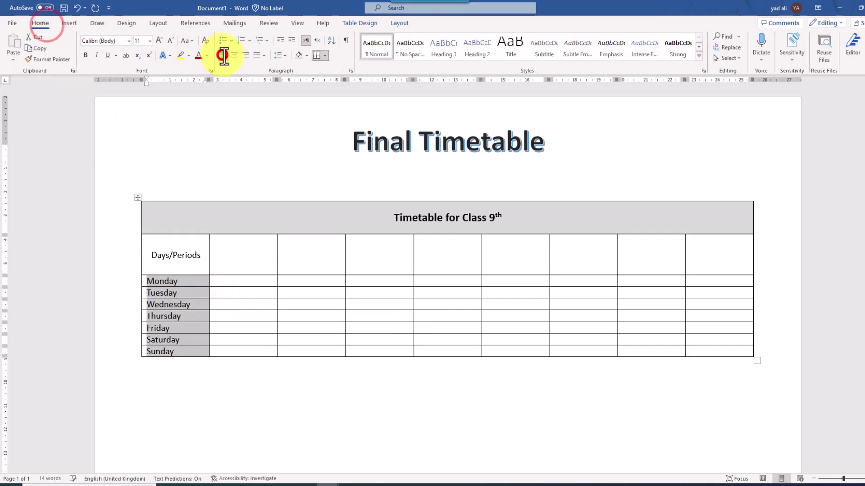
pyautogui.click(403, 20)
pyautogui.click(388, 38)
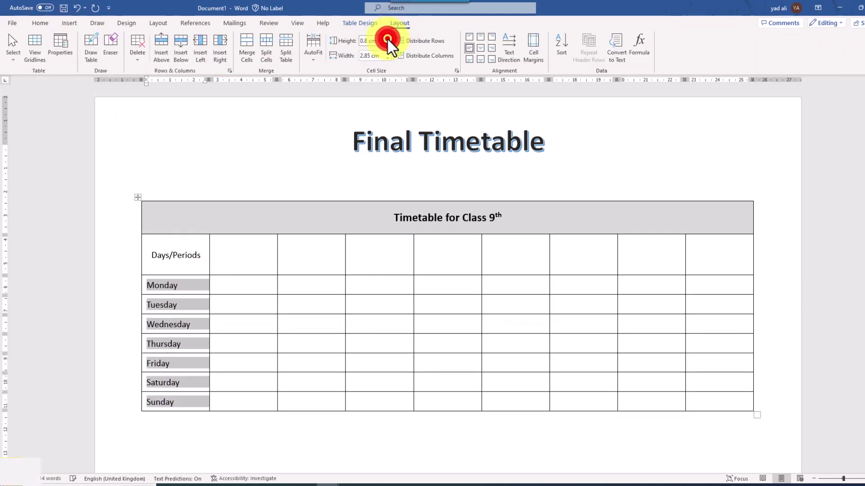
pyautogui.click(388, 38)
pyautogui.click(387, 38)
pyautogui.click(388, 287)
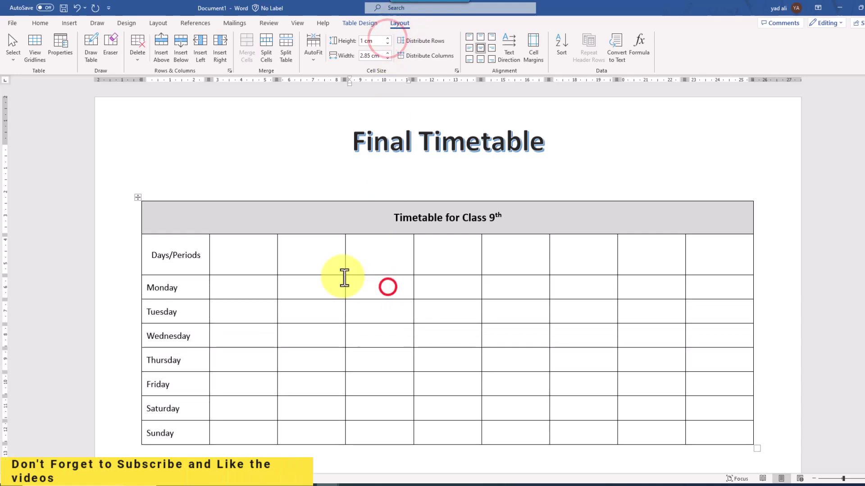
pyautogui.click(231, 247)
pyautogui.write('1st')
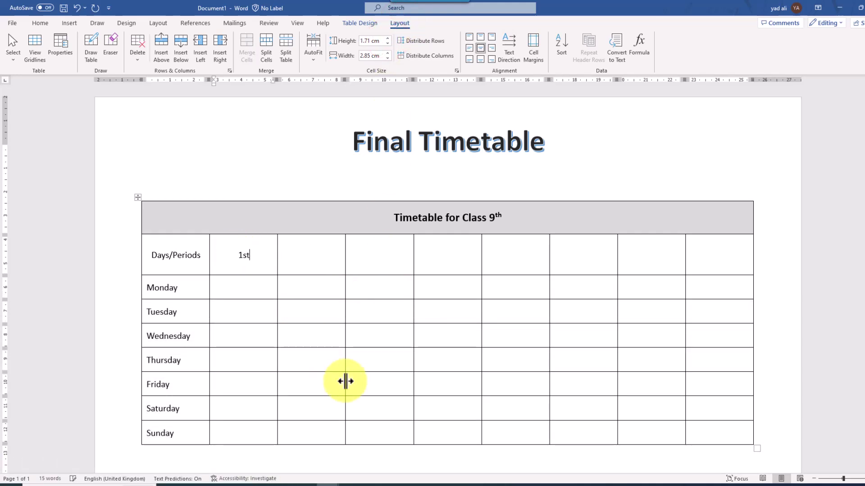
# - Enter '7:00 am', 'To', '7:40 am' on separate lines under 1st
pyautogui.write('7')
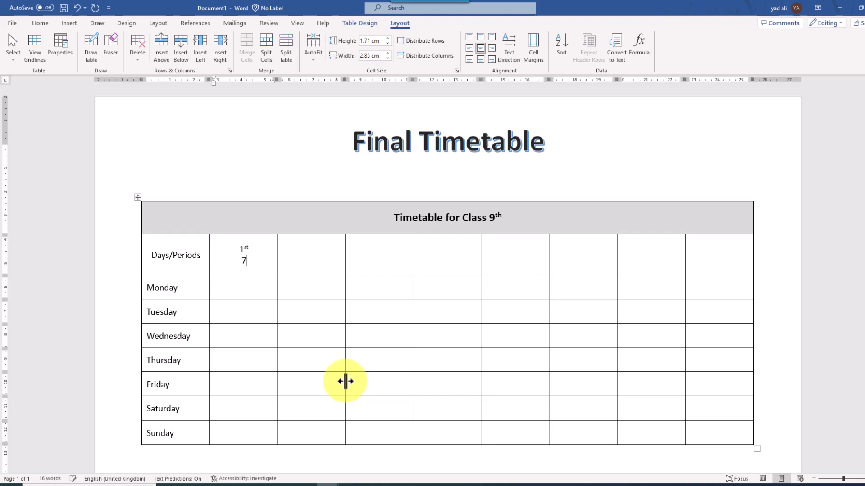
pyautogui.write(':00 am')
pyautogui.press('Return')
pyautogui.write('To')
pyautogui.press('Return')
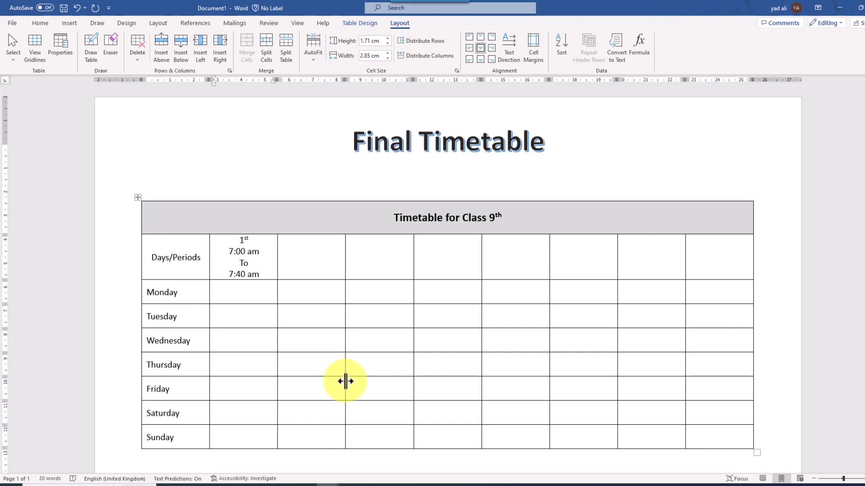
pyautogui.moveTo(229, 248); pyautogui.dragTo(261, 276)
pyautogui.click(290, 273)
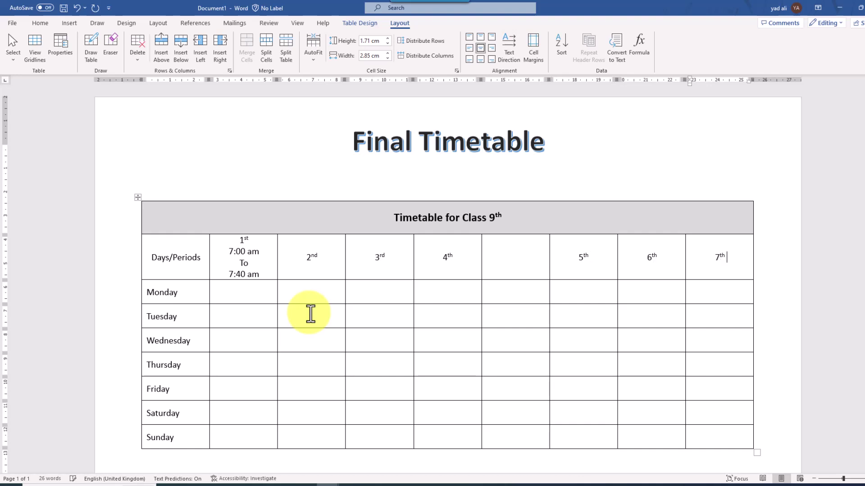
# - Copy the 1st period's time range and paste it under 2nd through 7th
pyautogui.moveTo(229, 249); pyautogui.dragTo(261, 275)
pyautogui.hotkey('ctrl', 'c')
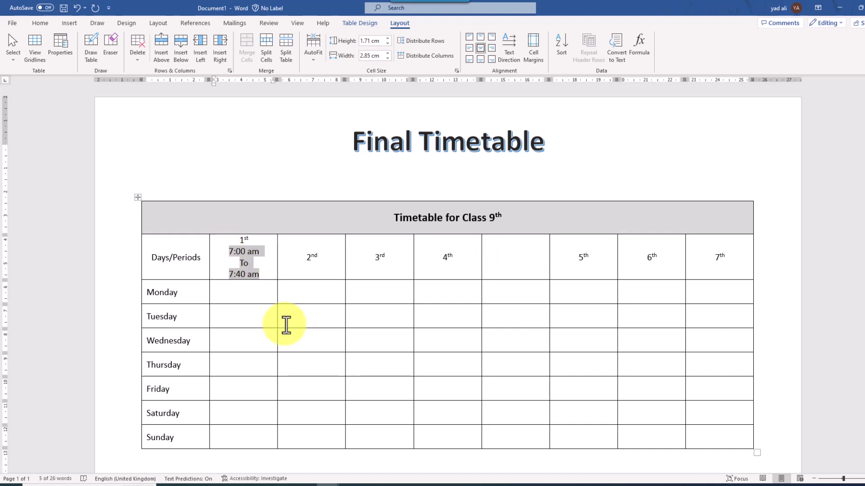
pyautogui.click(323, 258)
pyautogui.hotkey('ctrl', 'v')
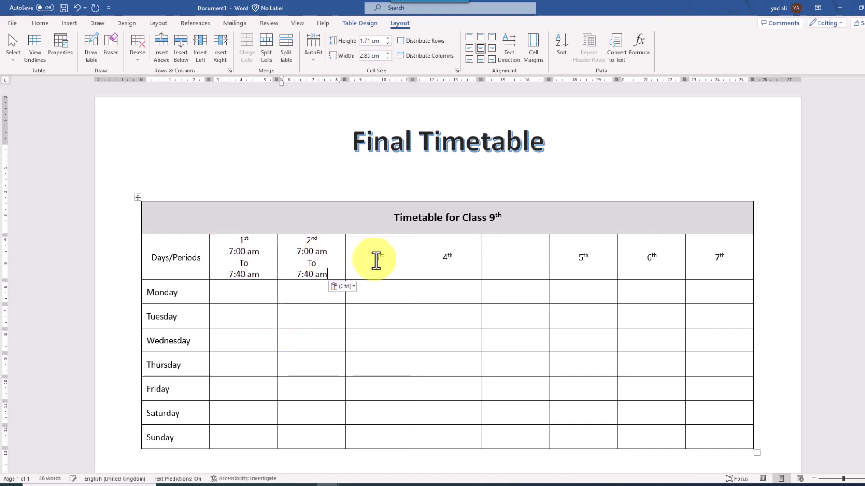
pyautogui.hotkey('ctrl', 'v')
pyautogui.click(459, 258)
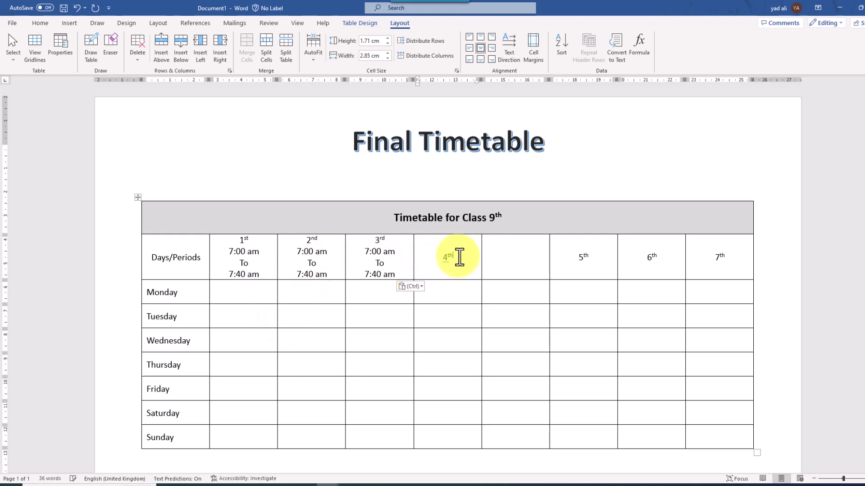
pyautogui.hotkey('ctrl', 'v')
pyautogui.click(598, 256)
pyautogui.hotkey('ctrl', 'v')
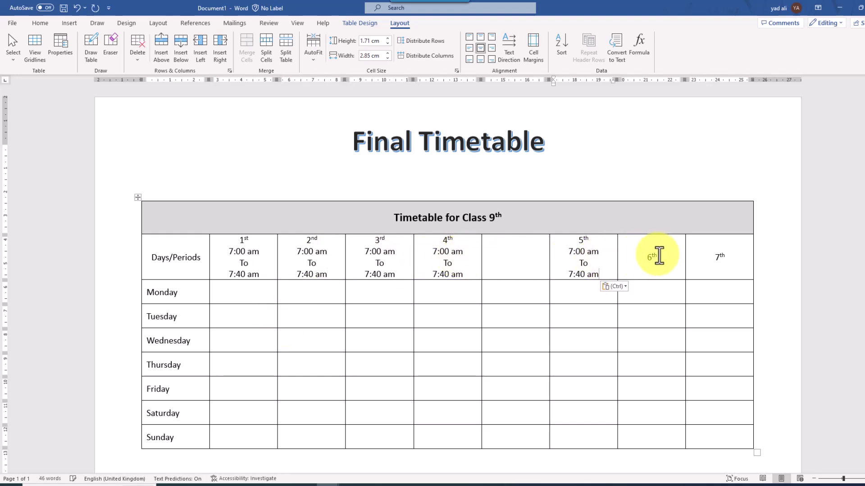
pyautogui.click(658, 256)
pyautogui.hotkey('ctrl', 'v')
pyautogui.click(731, 258)
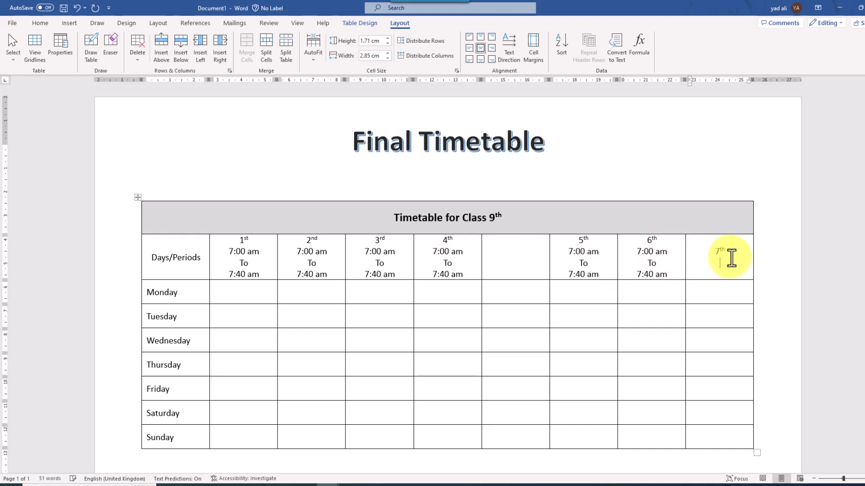
pyautogui.hotkey('ctrl', 'v')
# - Edit the pasted start and end times, making 2nd read 7:40 am To 8:20 am
pyautogui.click(311, 254)
pyautogui.press('BackSpace')
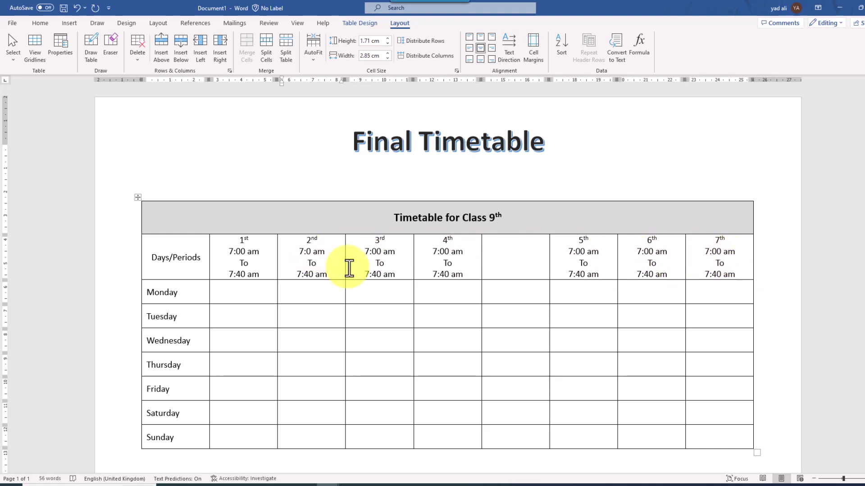
pyautogui.click(301, 275)
pyautogui.write('8')
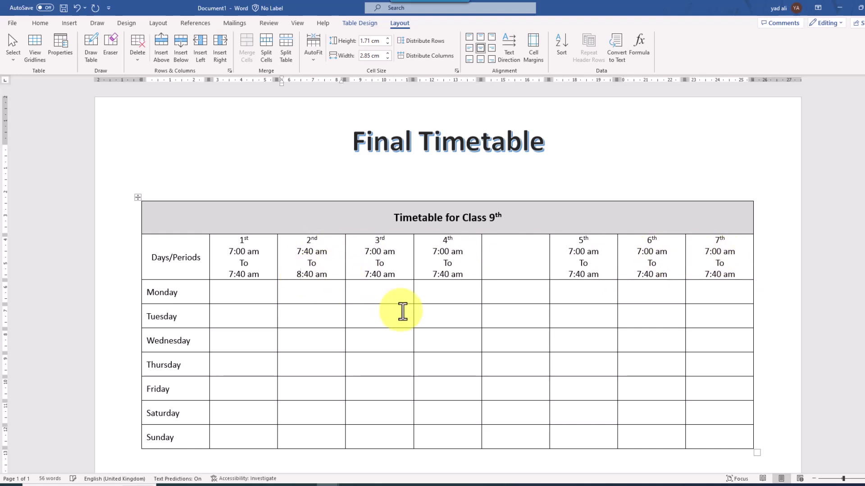
pyautogui.click(310, 275)
pyautogui.press('BackSpace')
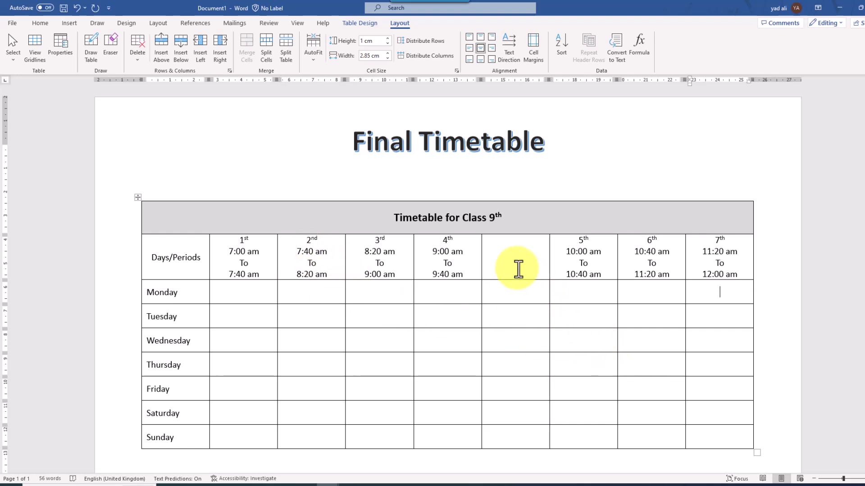
pyautogui.moveTo(512, 264)
pyautogui.mouseDown()
pyautogui.moveTo(511, 414)
pyautogui.moveTo(512, 372)
pyautogui.moveTo(507, 396)
pyautogui.mouseUp()
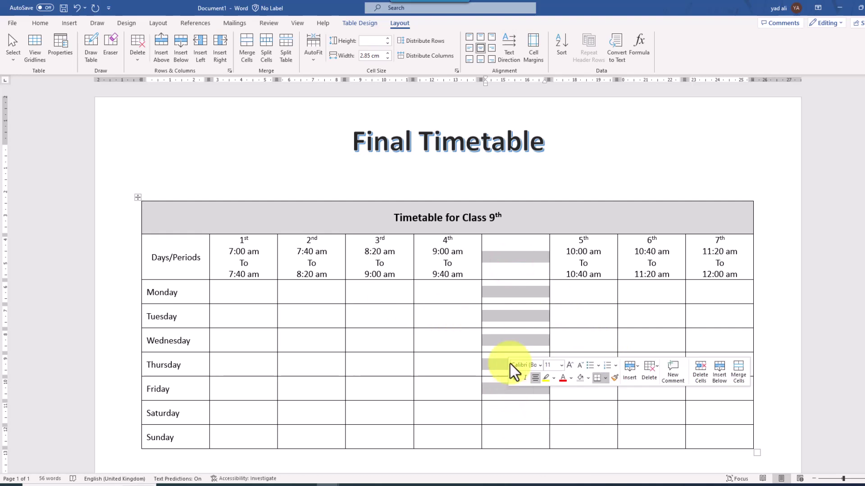
# - Merge the blank column cells from header to Friday and type 'Break 20 minutes'
pyautogui.rightClick(512, 320)
pyautogui.click(538, 257)
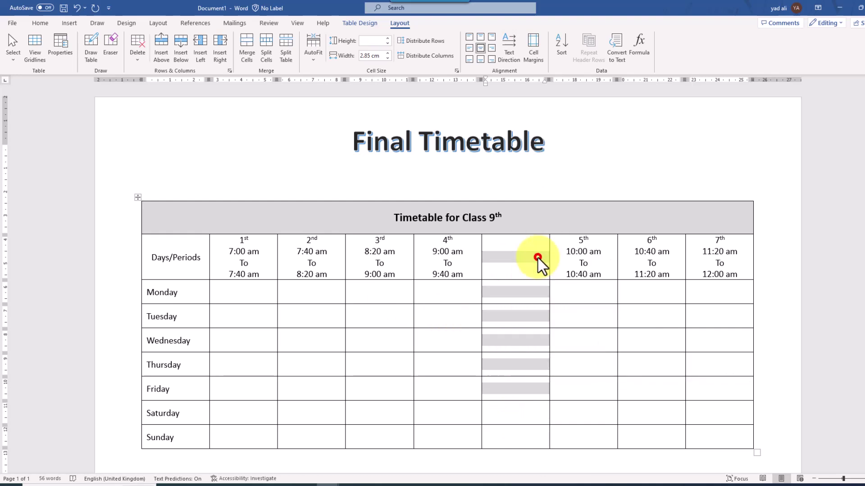
pyautogui.click(518, 320)
pyautogui.write('Break 20 min')
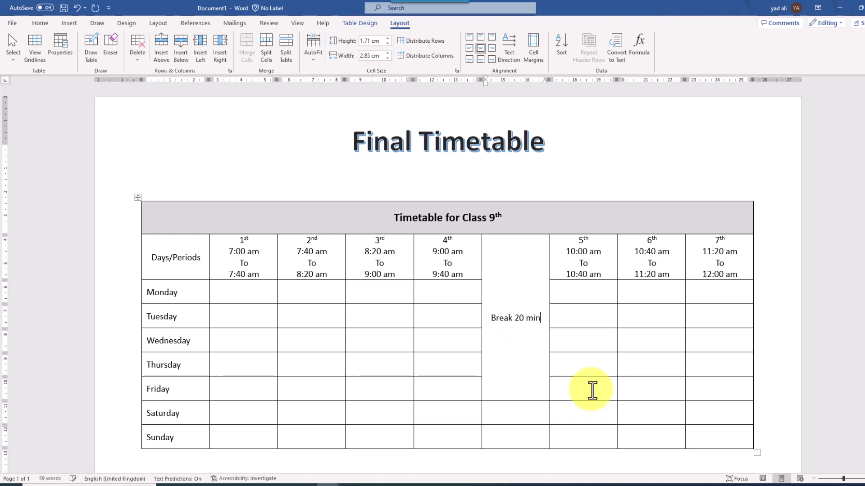
pyautogui.write('utes')
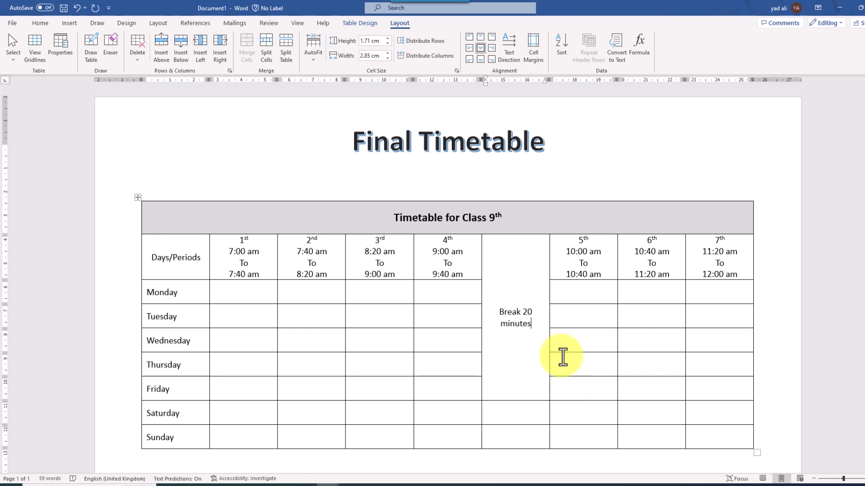
pyautogui.moveTo(532, 323); pyautogui.dragTo(494, 311)
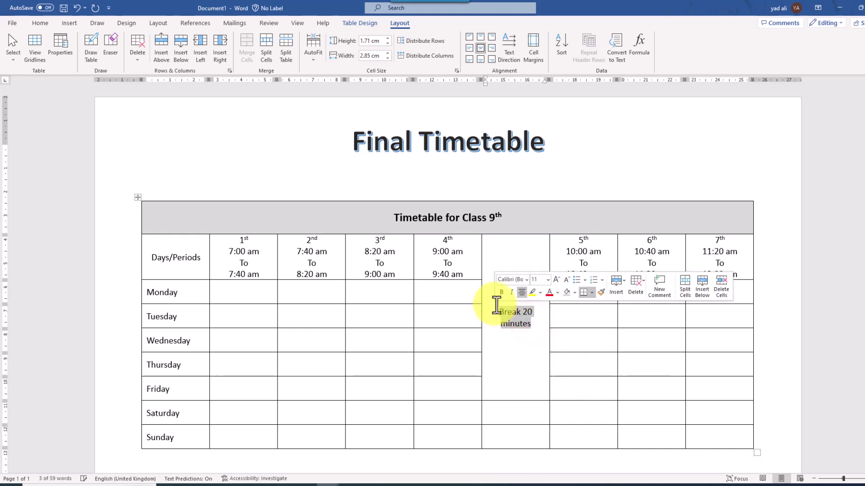
# - Make the Break 20 minutes text vertical, reading bottom to top, in 20 pt bold
pyautogui.click(511, 51)
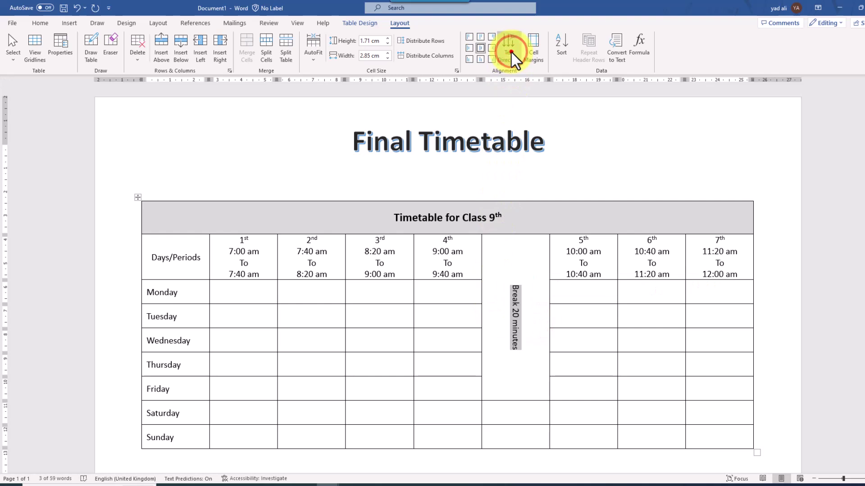
pyautogui.click(511, 51)
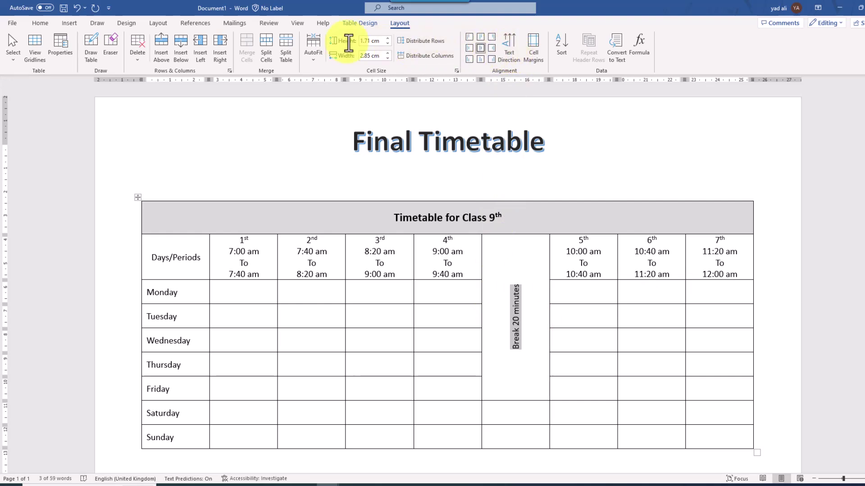
pyautogui.click(40, 23)
pyautogui.click(151, 41)
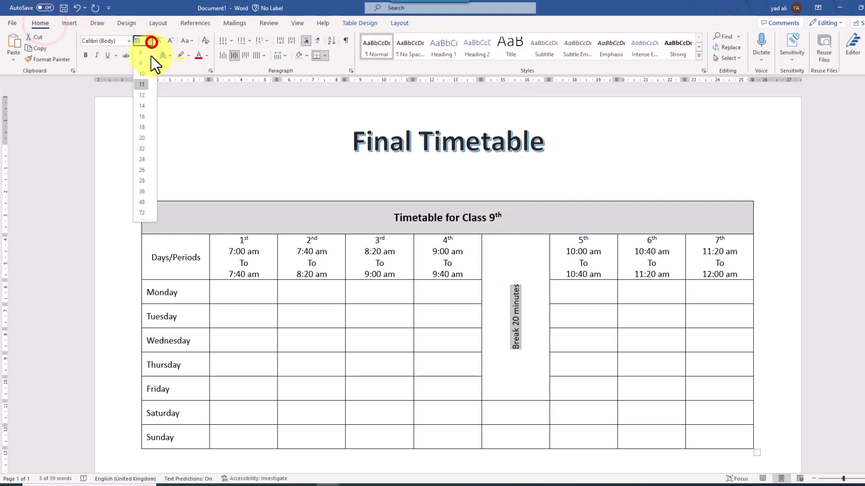
pyautogui.click(147, 137)
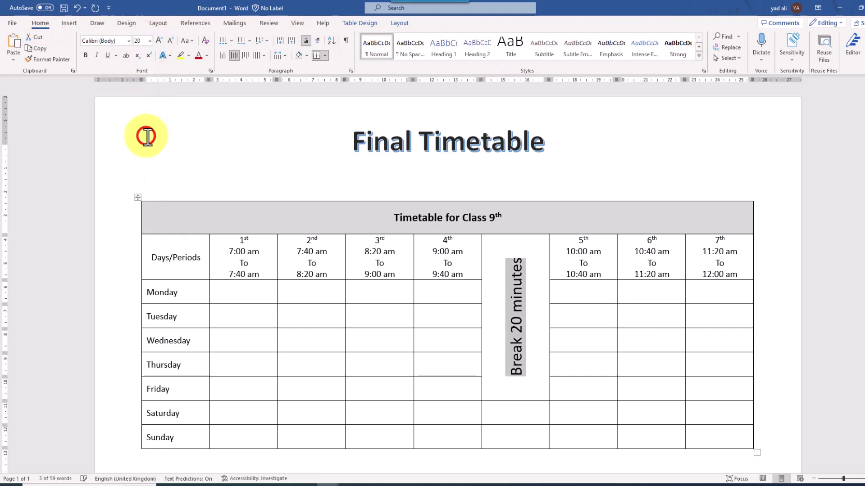
pyautogui.click(85, 55)
# - Put the cursor in the Break cell and bring up the Table Design shading colours
pyautogui.click(519, 333)
pyautogui.click(534, 336)
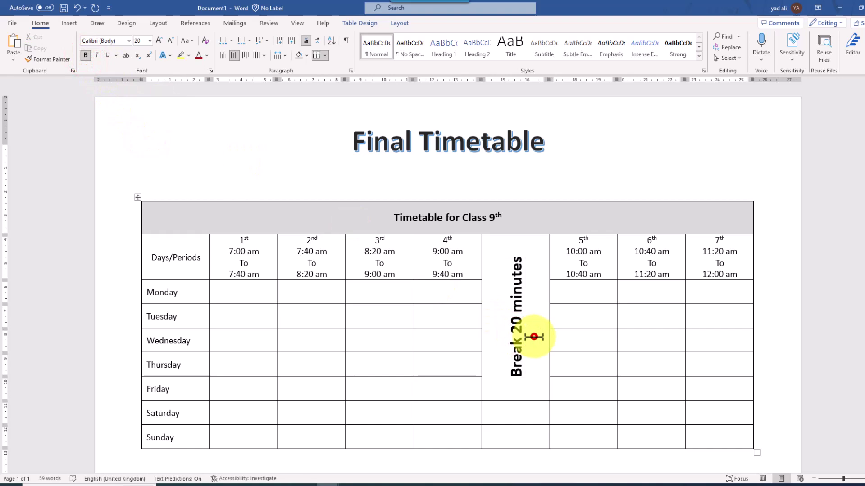
pyautogui.click(360, 20)
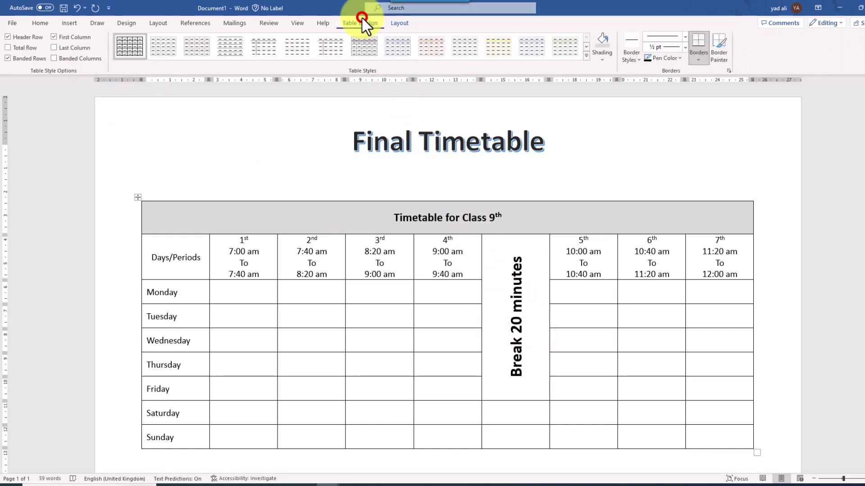
pyautogui.click(601, 62)
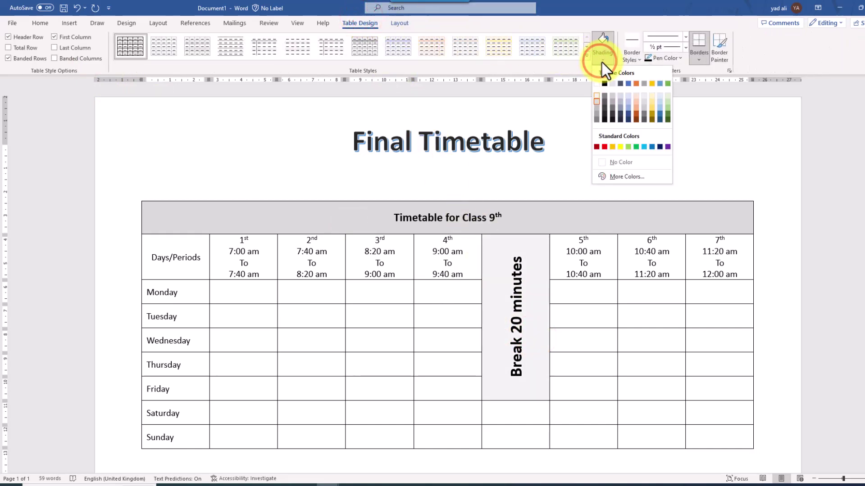
# - Shade the Break cell and the Days/Periods cell light yellow
pyautogui.click(652, 95)
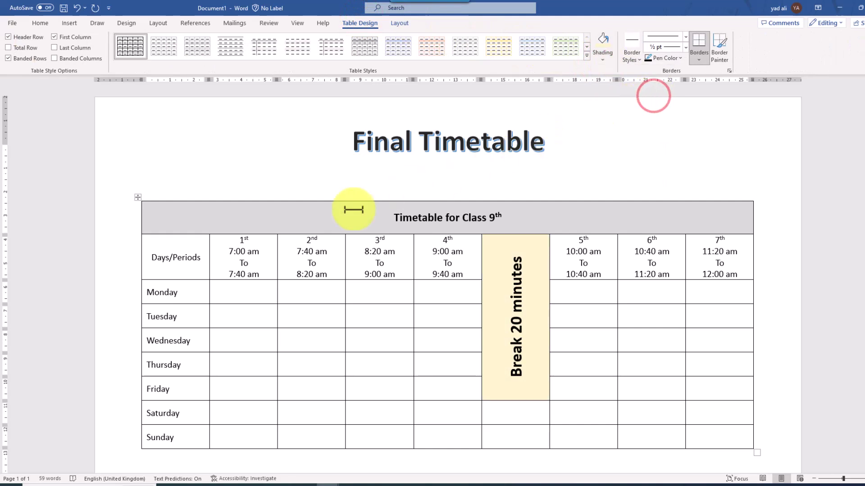
pyautogui.click(189, 259)
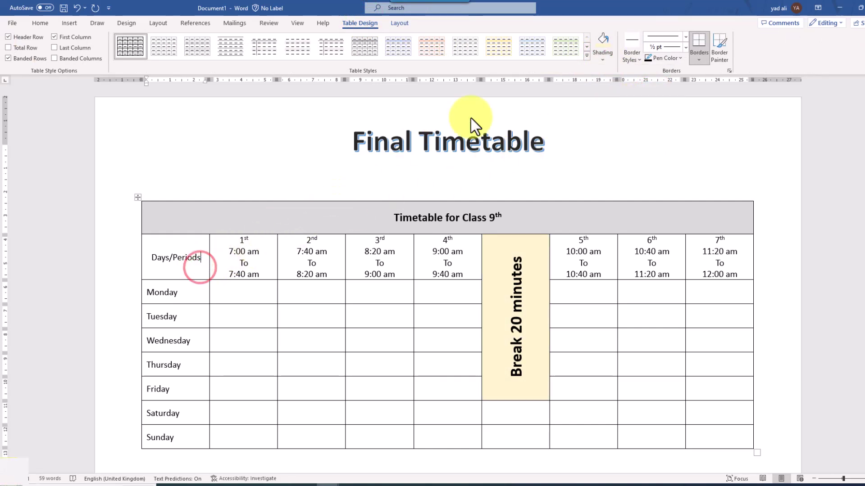
pyautogui.click(598, 47)
# - Shade the 1st–7th period header cells and the Monday–Sunday day-name cells light grey
pyautogui.moveTo(269, 257); pyautogui.dragTo(450, 252)
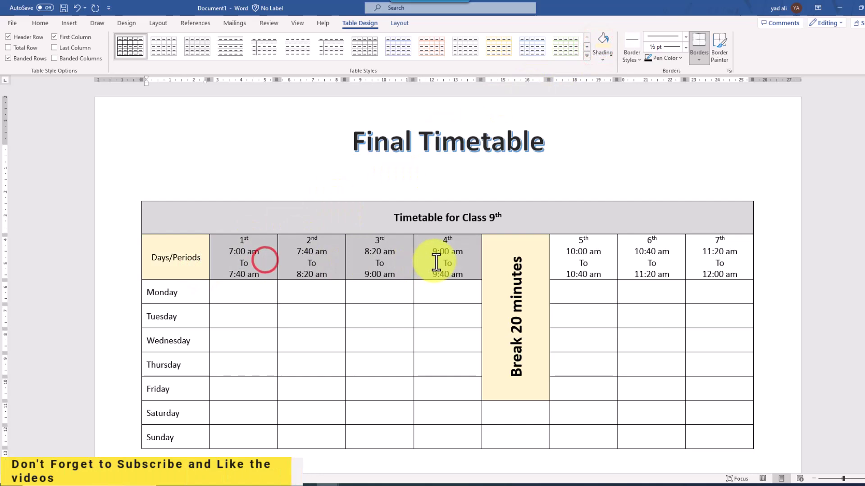
pyautogui.click(603, 61)
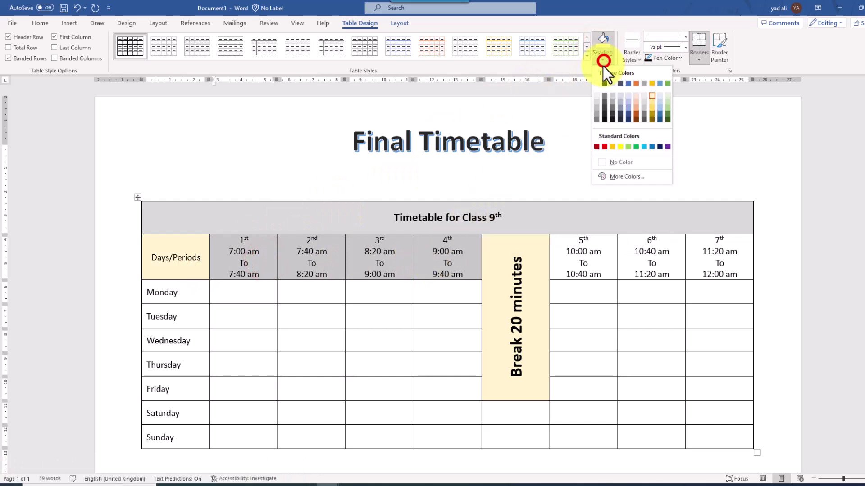
pyautogui.click(596, 95)
pyautogui.moveTo(582, 255); pyautogui.dragTo(718, 252)
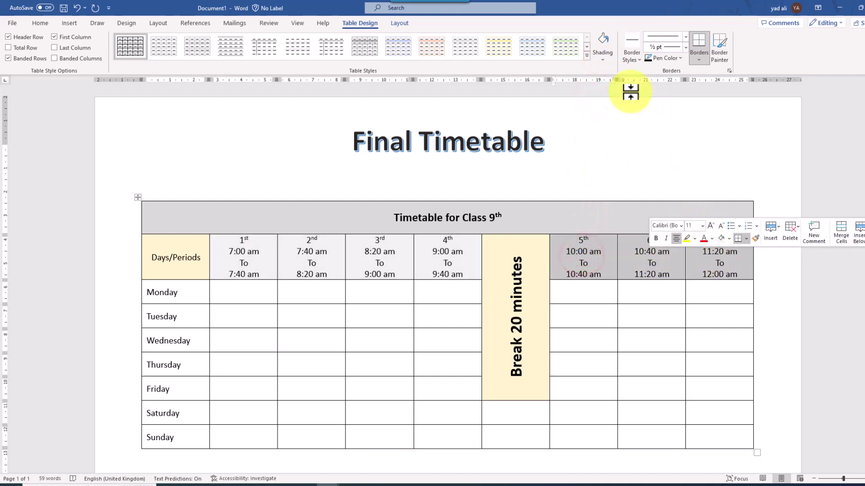
pyautogui.click(603, 40)
pyautogui.moveTo(189, 293); pyautogui.dragTo(175, 443)
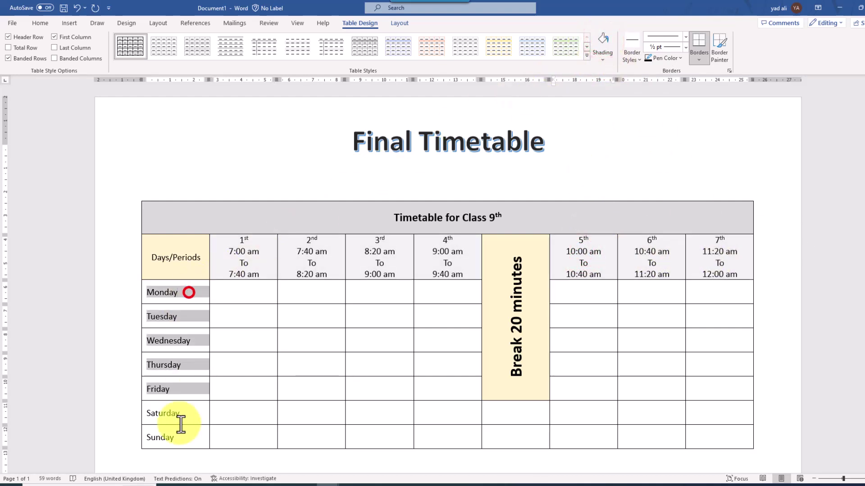
pyautogui.click(604, 46)
pyautogui.click(261, 315)
pyautogui.scroll(-3, 266, 315)
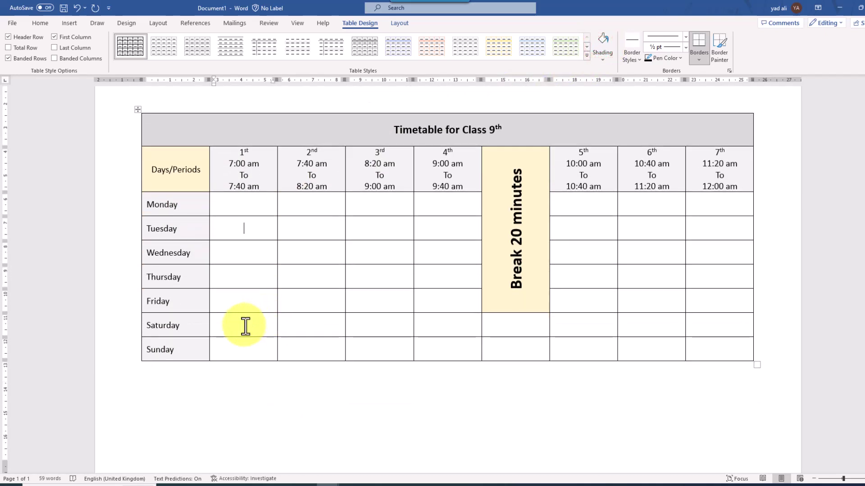
# - Merge the Saturday and Sunday period cells into a single cell
pyautogui.moveTo(245, 326); pyautogui.dragTo(730, 353)
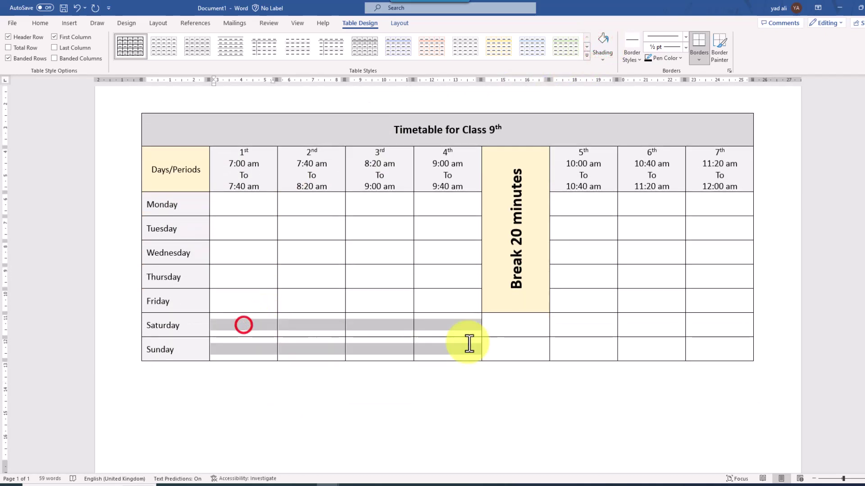
pyautogui.rightClick(535, 332)
pyautogui.click(564, 268)
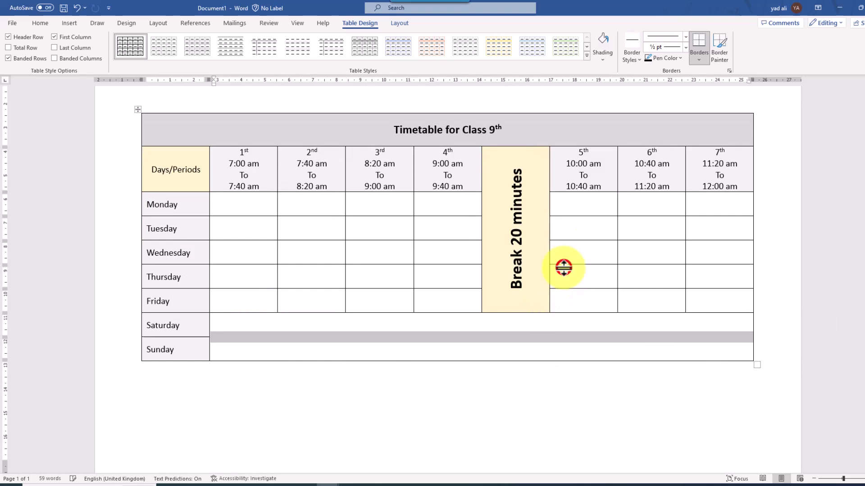
pyautogui.click(508, 335)
pyautogui.write('Weekend')
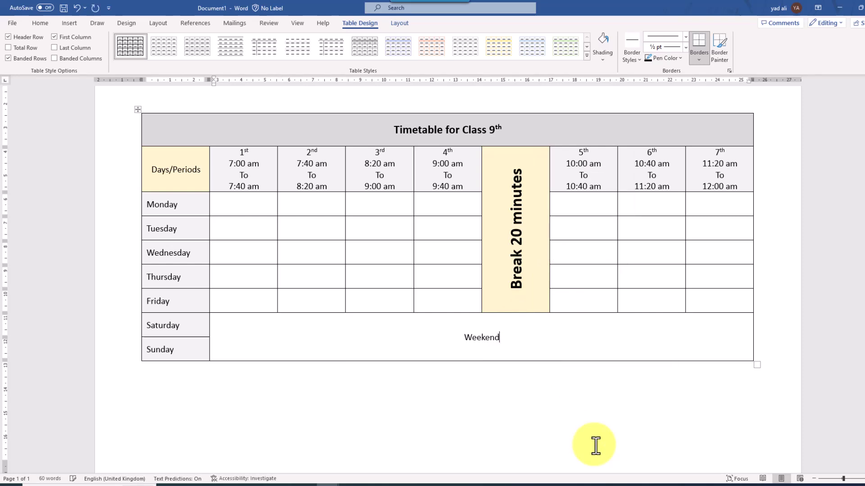
# - Format the word Weekend in the merged cell as 14 pt bold
pyautogui.moveTo(507, 337); pyautogui.dragTo(452, 331)
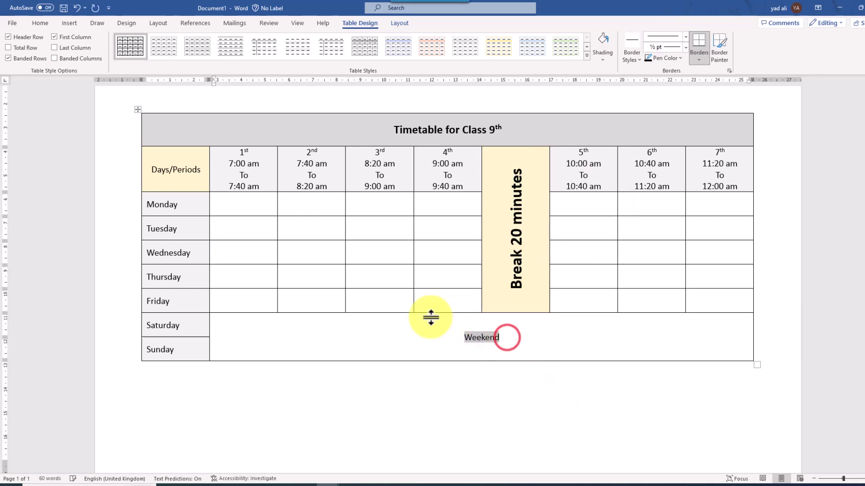
pyautogui.click(40, 22)
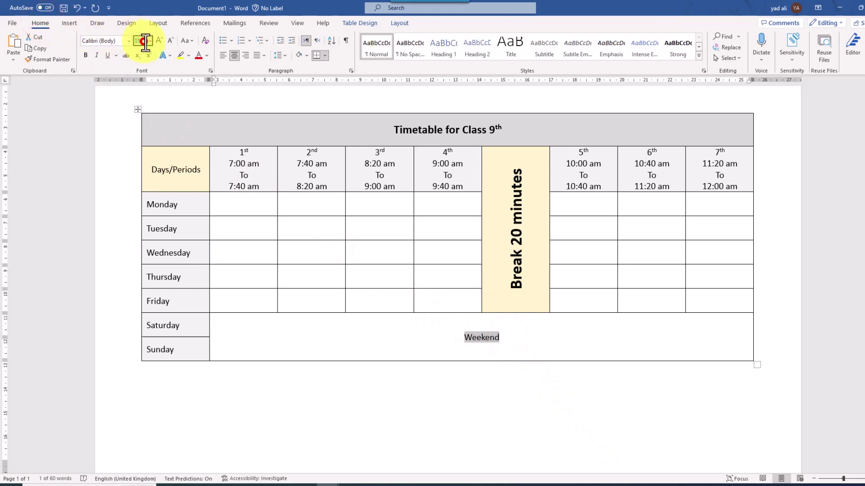
pyautogui.write('14')
pyautogui.press('Return')
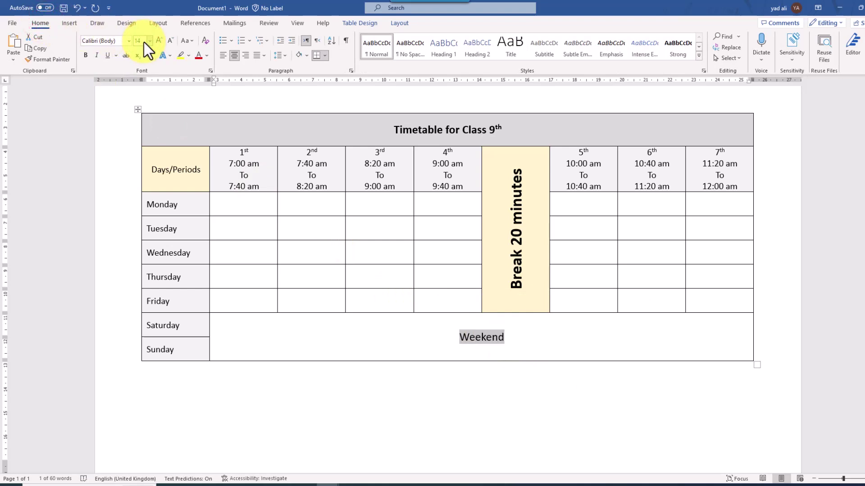
pyautogui.click(85, 55)
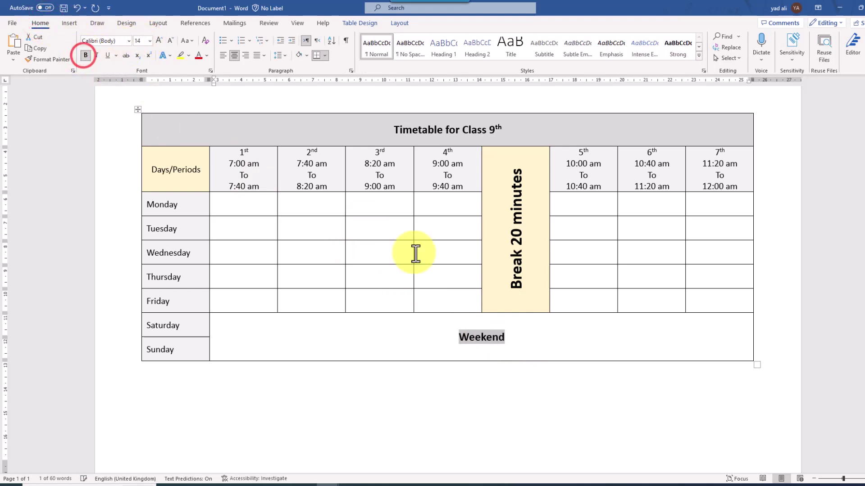
# - Shade the merged Weekend cell grey
pyautogui.click(550, 334)
pyautogui.click(457, 337)
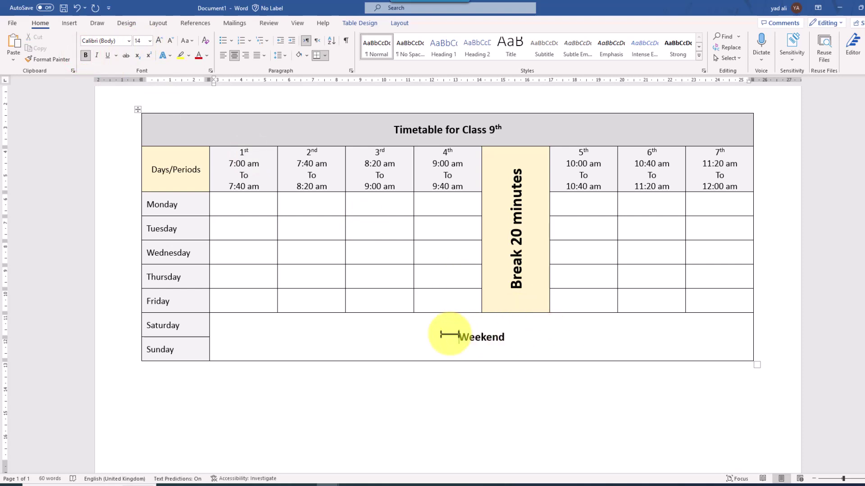
pyautogui.click(350, 22)
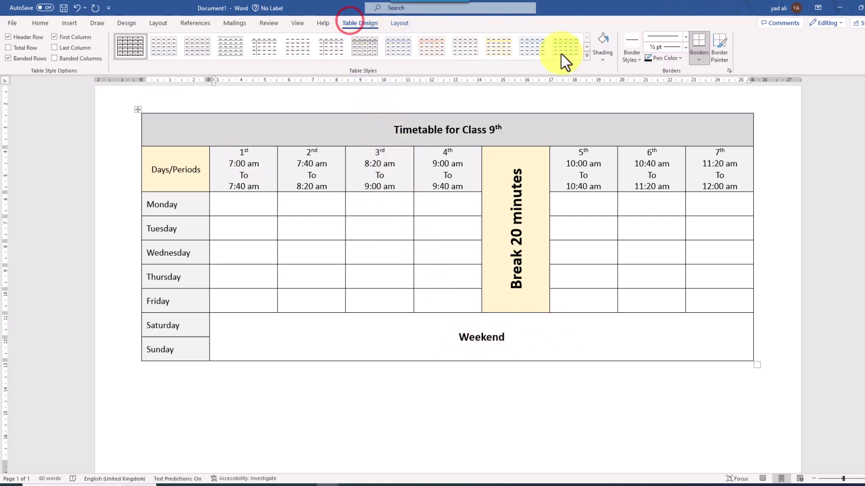
pyautogui.click(608, 60)
pyautogui.click(596, 104)
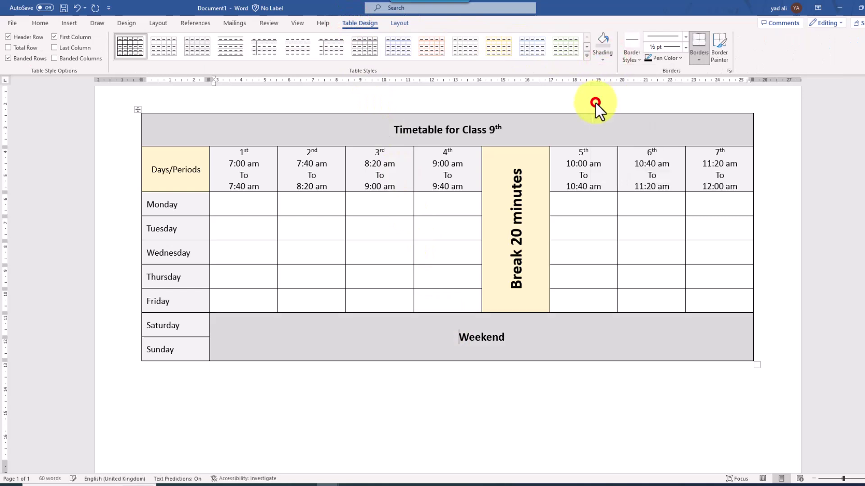
pyautogui.click(548, 335)
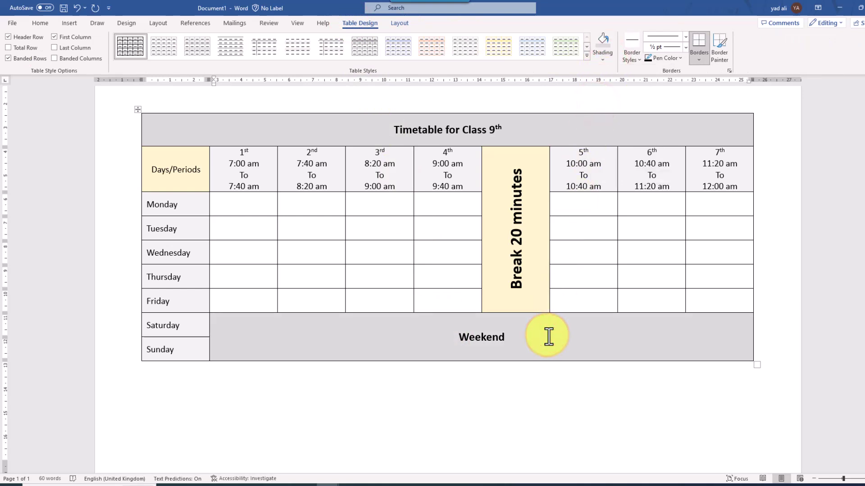
# - Type English in Monday's 1st-period cell, then move to Tuesday's 1st-period cell
pyautogui.click(246, 207)
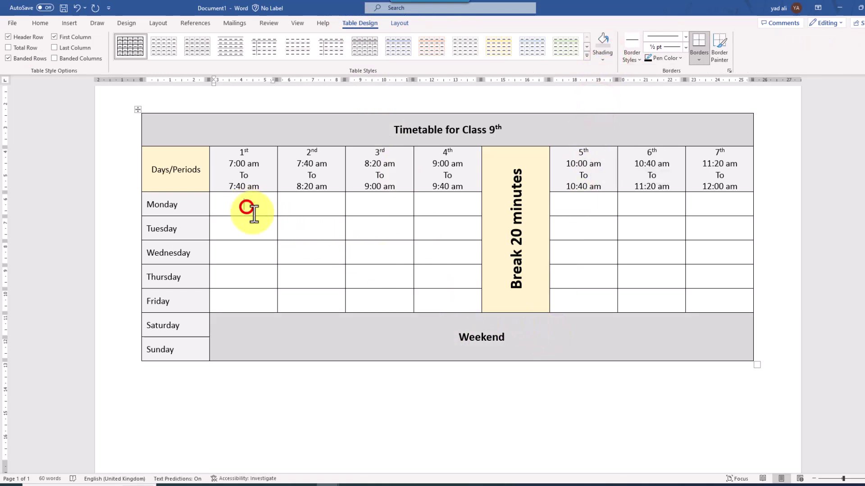
pyautogui.write('English')
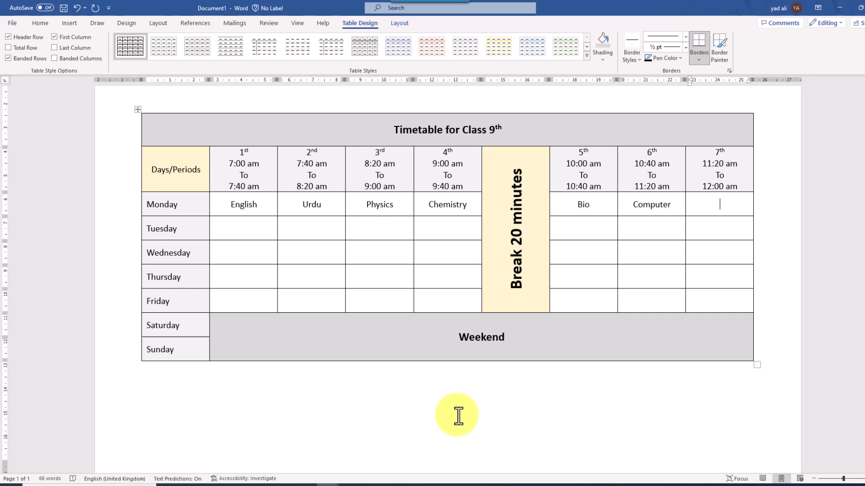
pyautogui.write('Maths')
pyautogui.click(243, 228)
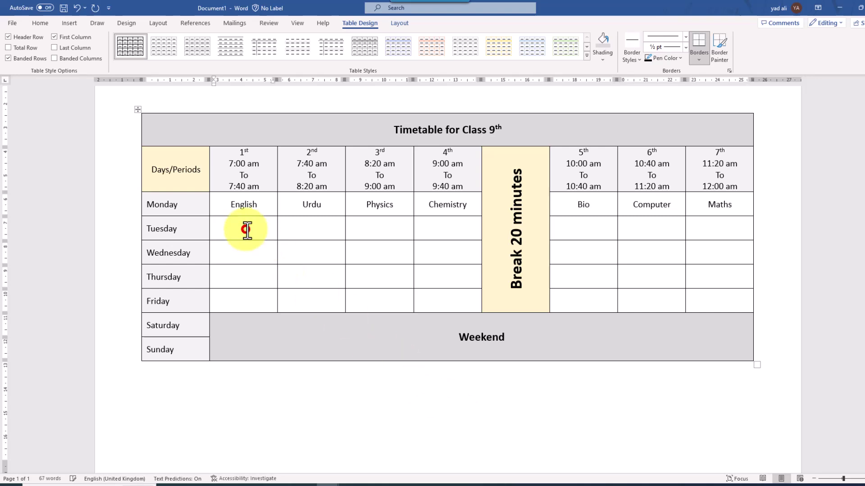
# - Insert the '=' ditto symbol from More Symbols into Tuesday's 1st-period cell
pyautogui.click(69, 23)
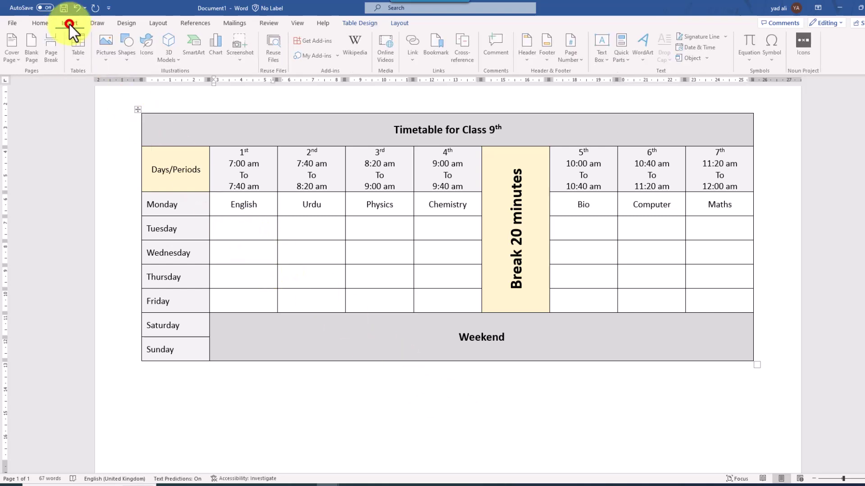
pyautogui.click(775, 61)
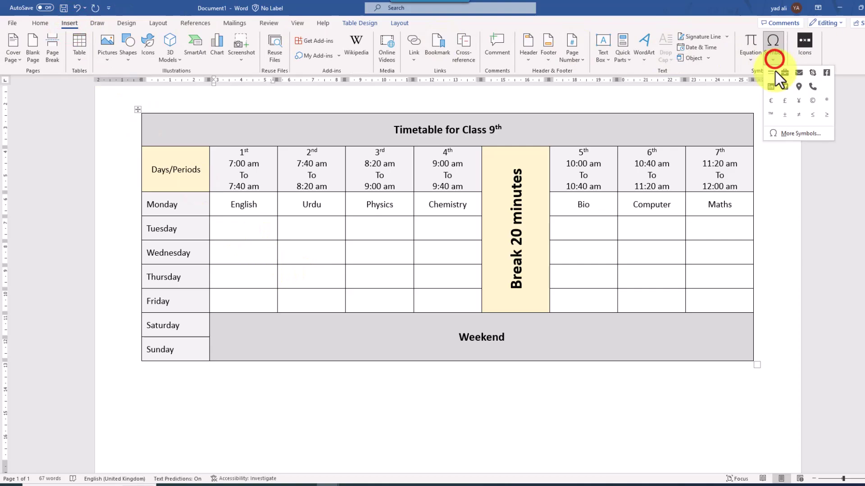
pyautogui.click(778, 134)
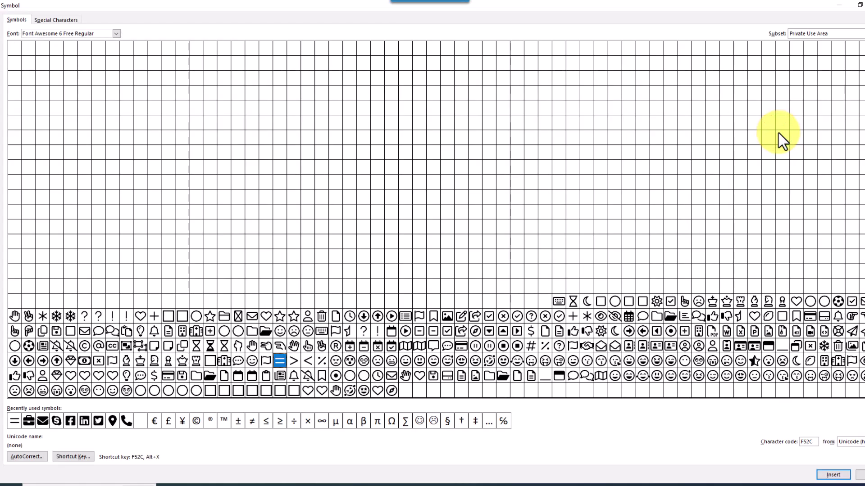
pyautogui.click(16, 421)
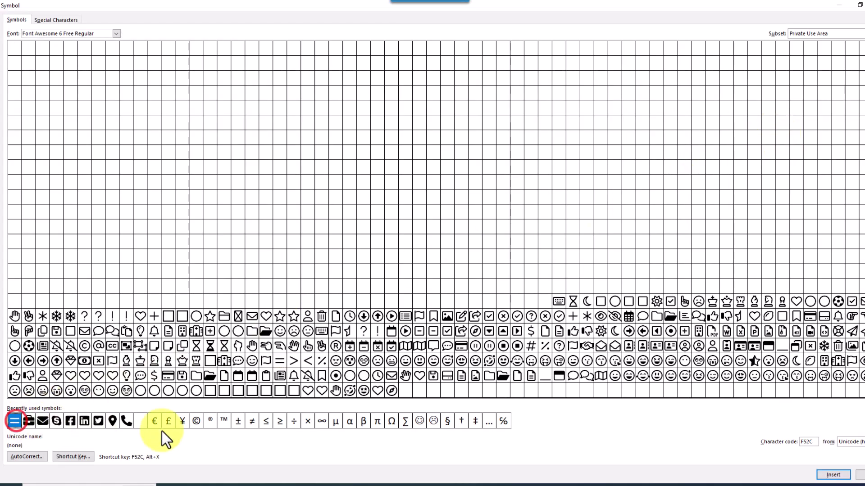
pyautogui.click(833, 474)
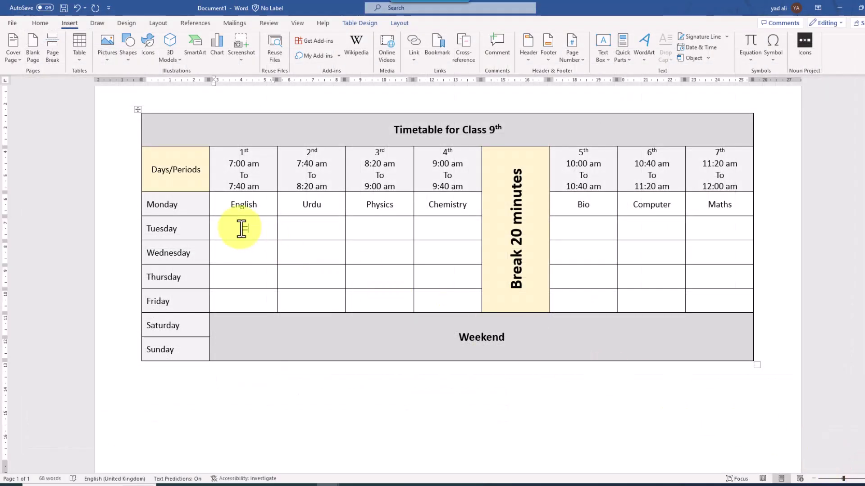
# - Copy the ditto mark into Tuesday's Urdu, Physics and Chemistry cells
pyautogui.doubleClick(242, 228)
pyautogui.click(296, 231)
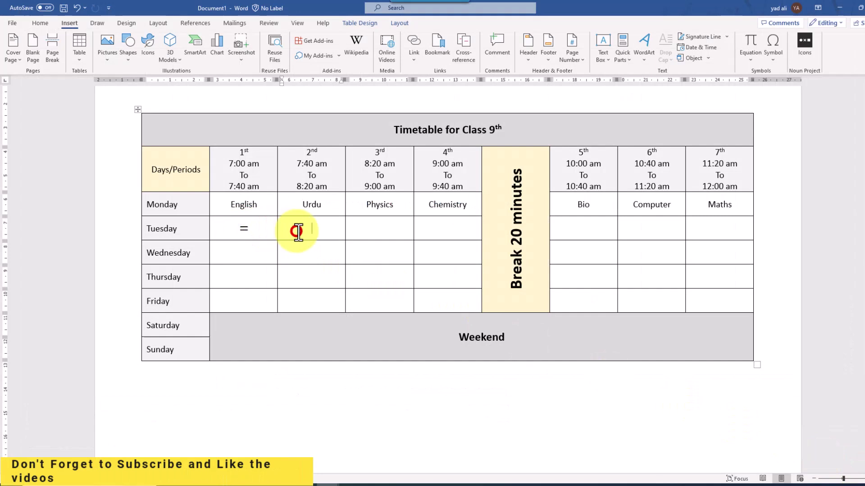
pyautogui.hotkey('ctrl', 'v')
pyautogui.click(373, 230)
pyautogui.hotkey('ctrl', 'v')
pyautogui.click(442, 229)
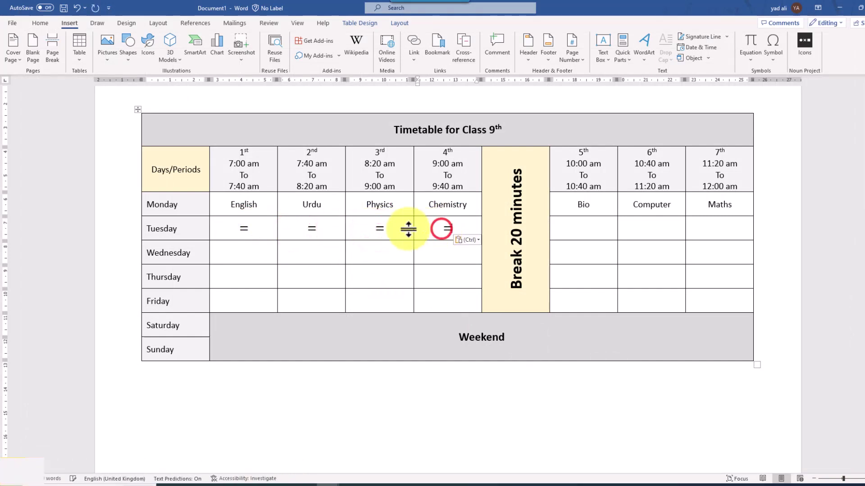
pyautogui.hotkey('ctrl', 'v')
# - Copy Tuesday's four ditto cells into the Wednesday, Thursday and Friday rows
pyautogui.moveTo(232, 229); pyautogui.dragTo(447, 230)
pyautogui.hotkey('ctrl', 'c')
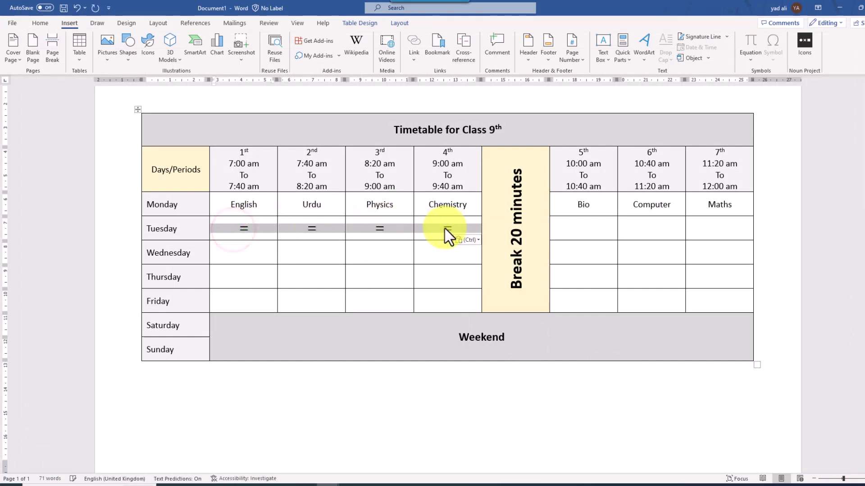
pyautogui.click(242, 253)
pyautogui.hotkey('ctrl', 'v')
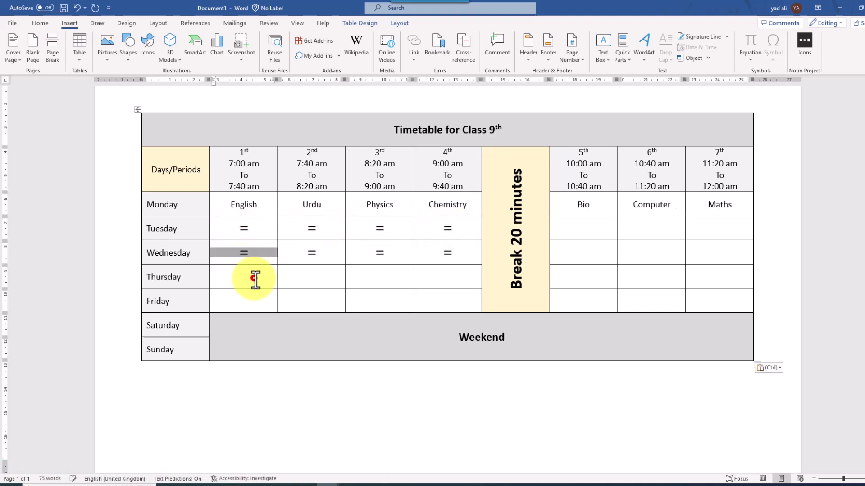
pyautogui.hotkey('ctrl', 'v')
pyautogui.hotkey('ctrl', 'z')
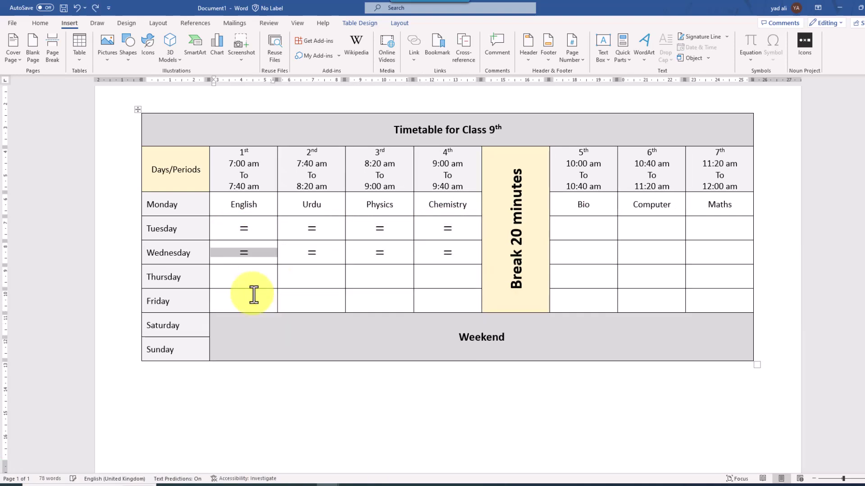
pyautogui.click(256, 279)
pyautogui.hotkey('ctrl', 'v')
pyautogui.click(247, 301)
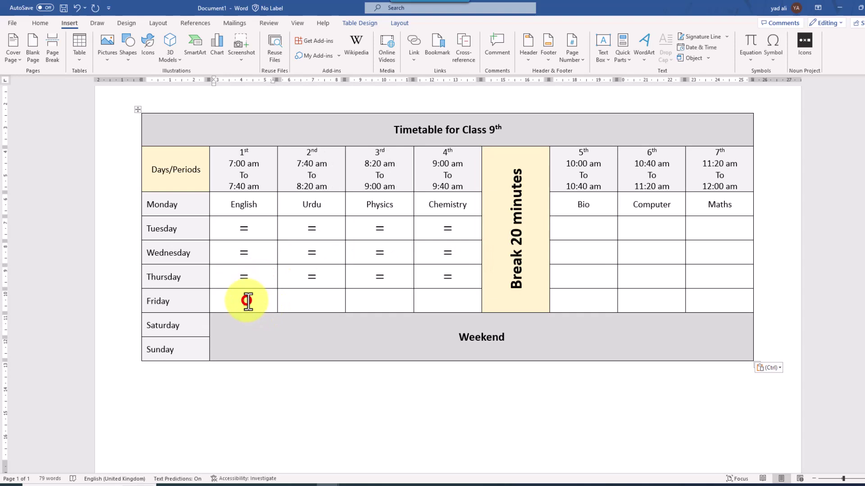
pyautogui.hotkey('ctrl', 'v')
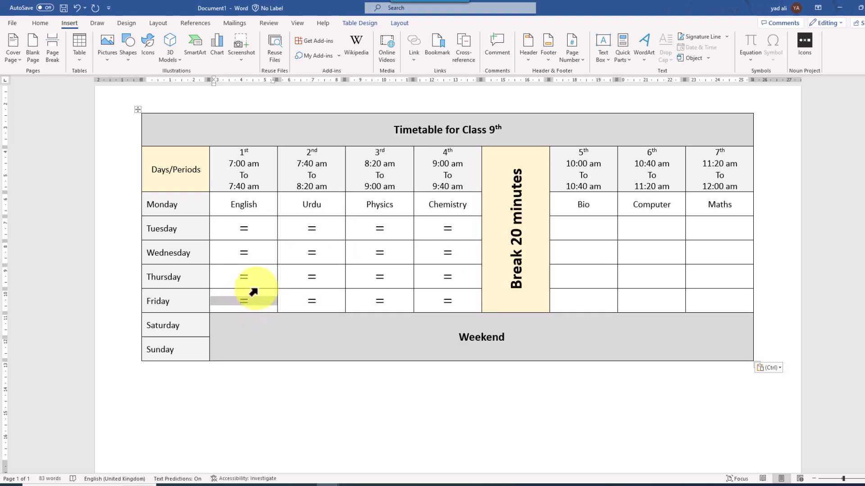
# - Paste a block of ditto marks into the Bio to Maths columns for Tuesday–Friday
pyautogui.moveTo(306, 228)
pyautogui.mouseDown()
pyautogui.moveTo(403, 269)
pyautogui.moveTo(434, 265)
pyautogui.moveTo(441, 294)
pyautogui.mouseUp()
pyautogui.hotkey('ctrl', 'c')
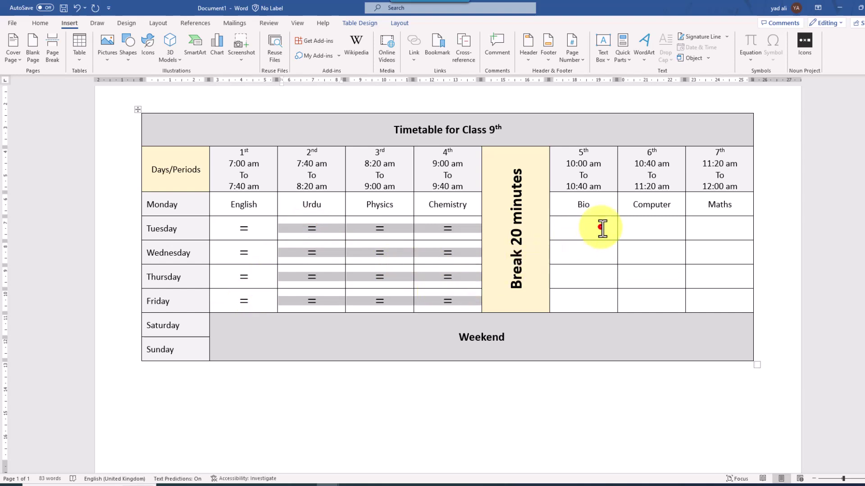
pyautogui.click(599, 226)
pyautogui.hotkey('ctrl', 'v')
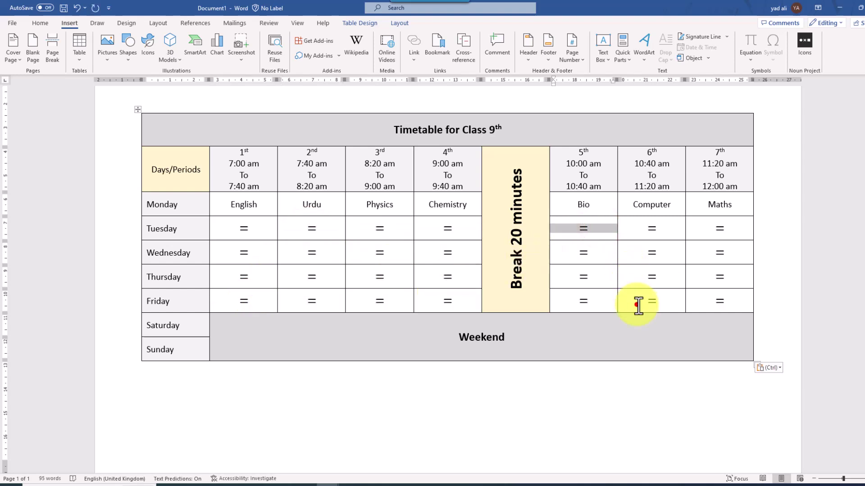
pyautogui.click(635, 302)
pyautogui.click(665, 392)
pyautogui.scroll(2, 585, 374)
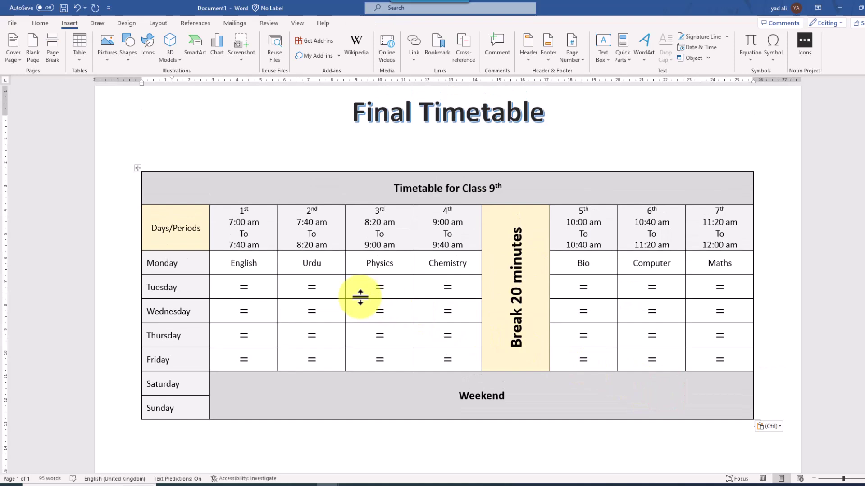